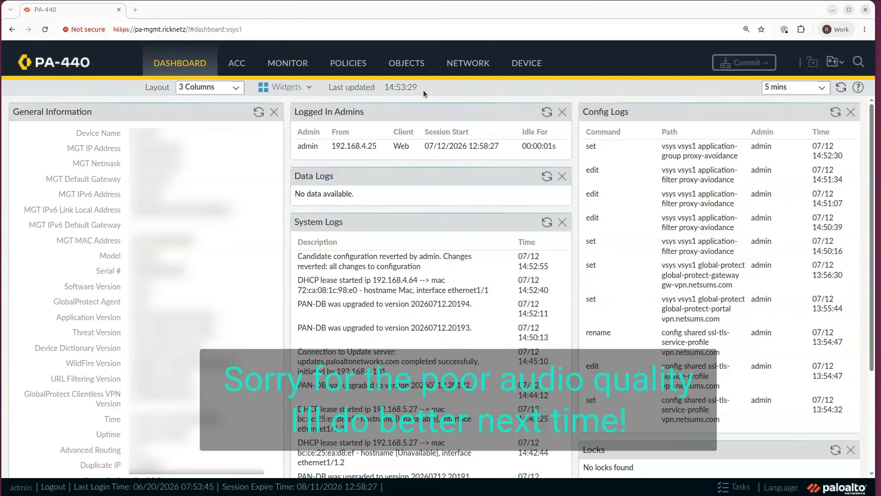
View the firewall's application filters list and its application groups list.
click(415, 68)
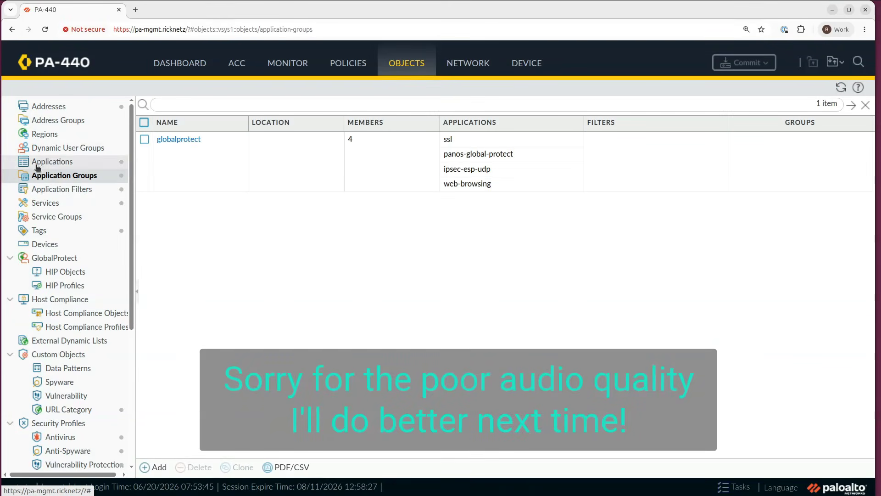
click(66, 190)
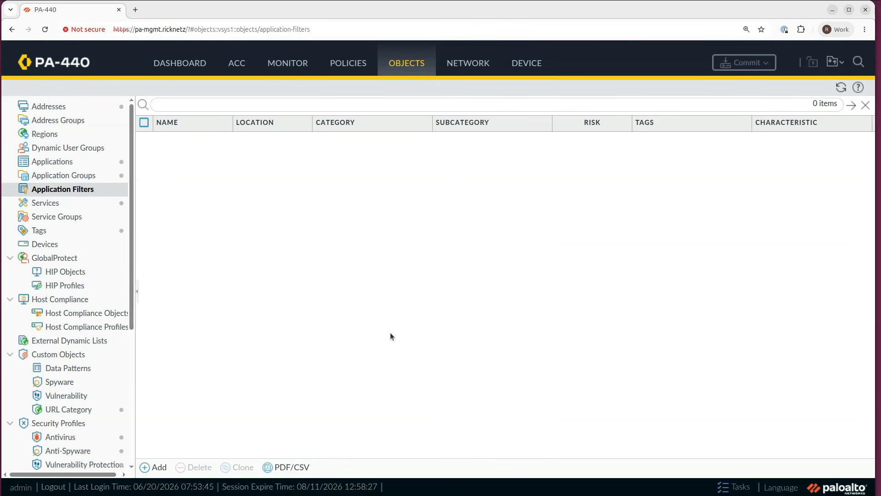
click(93, 176)
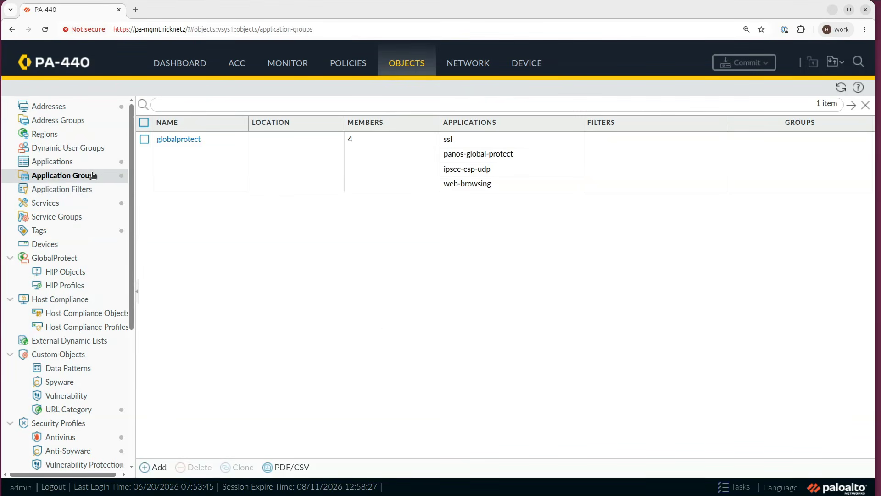
Start a new application group containing 2ch, 3pc and 4shared, and discard it.
click(157, 467)
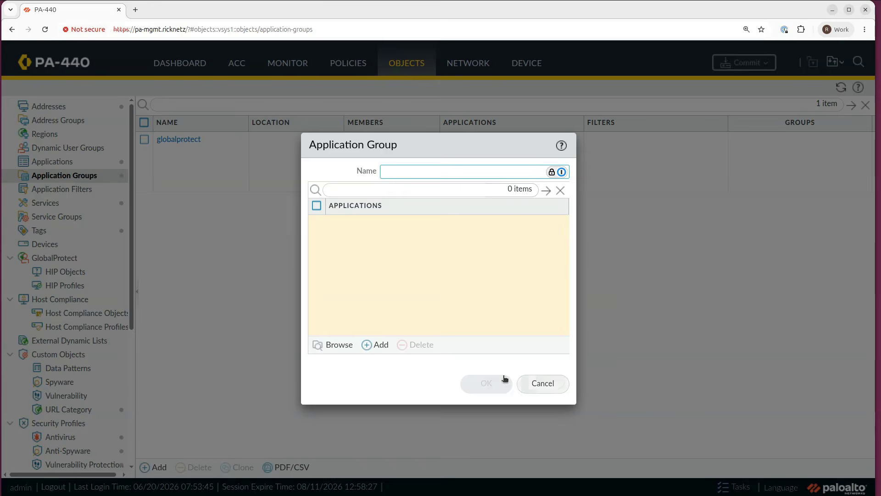
click(381, 344)
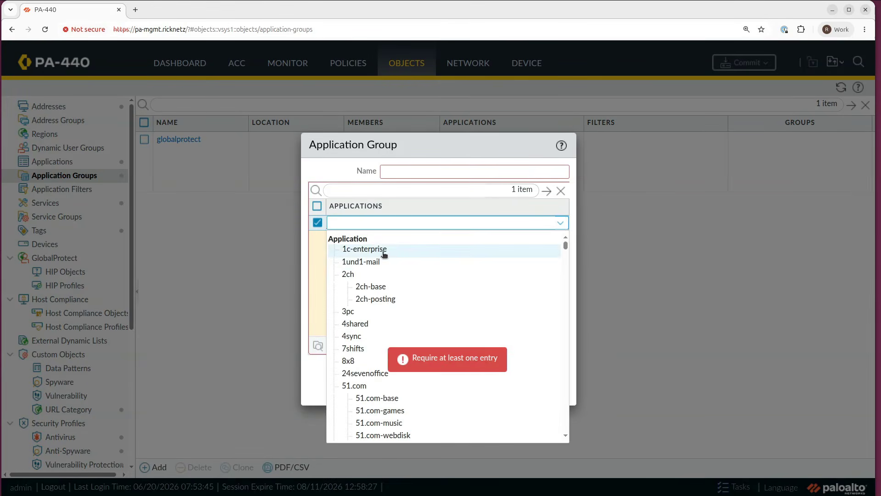
click(354, 275)
click(380, 345)
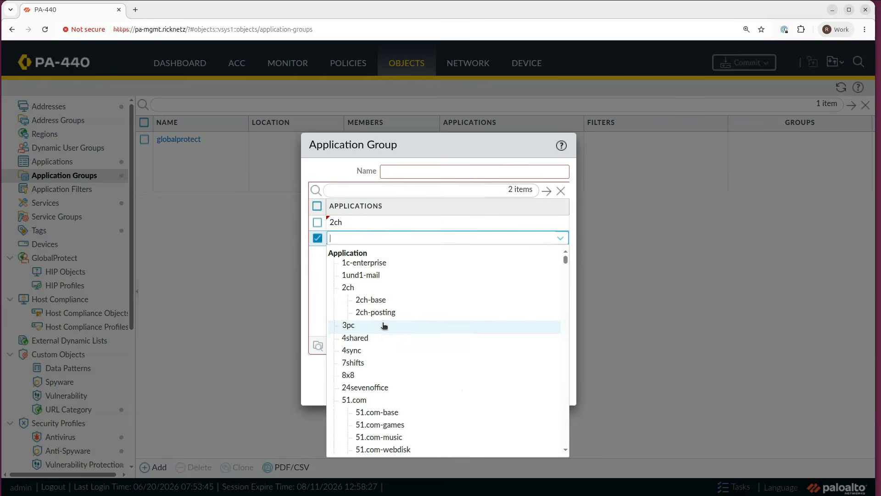
click(368, 325)
click(380, 344)
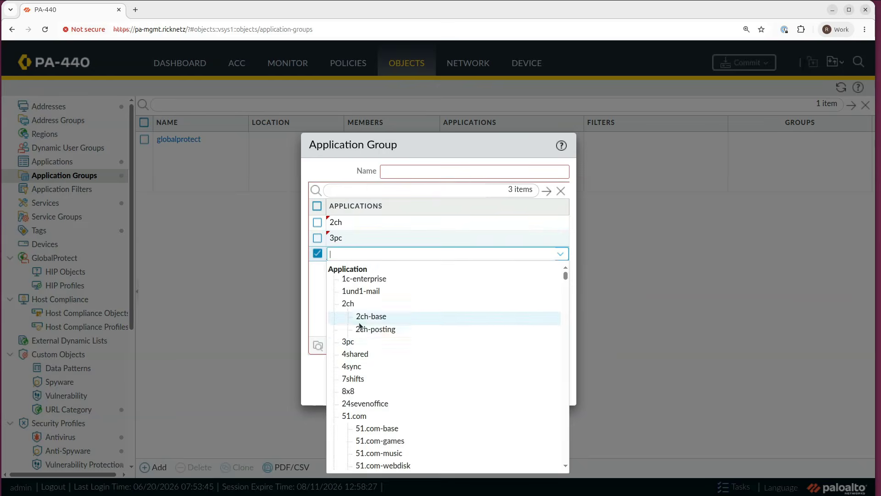
click(357, 353)
click(408, 274)
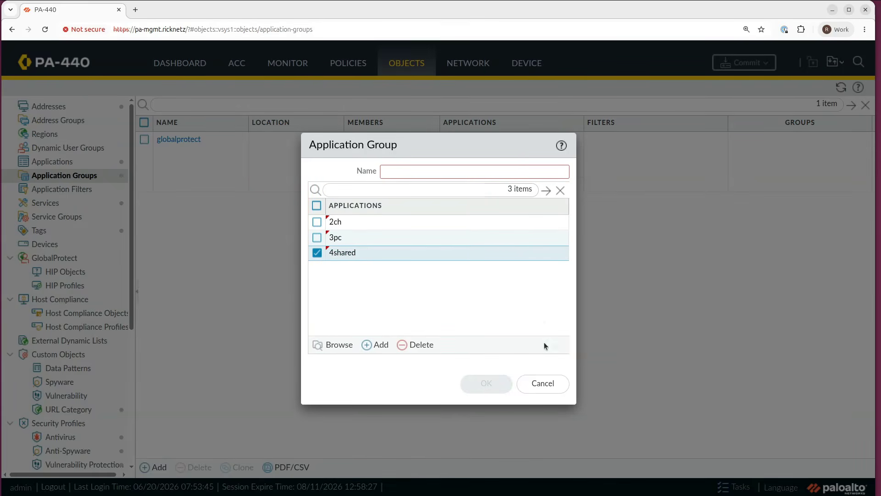
click(542, 383)
Look at the device's dynamic updates, examining the Applications and Threats packages and their update schedule.
click(86, 190)
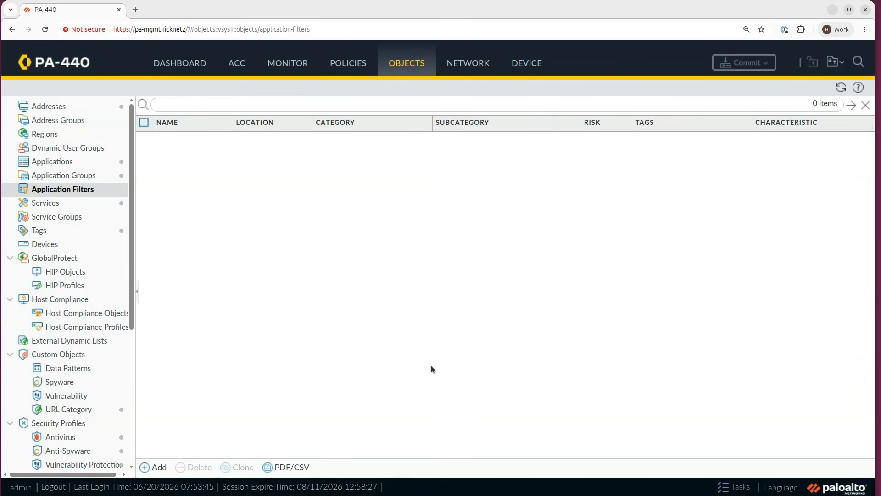
click(526, 63)
scroll(132, 298, down, 8)
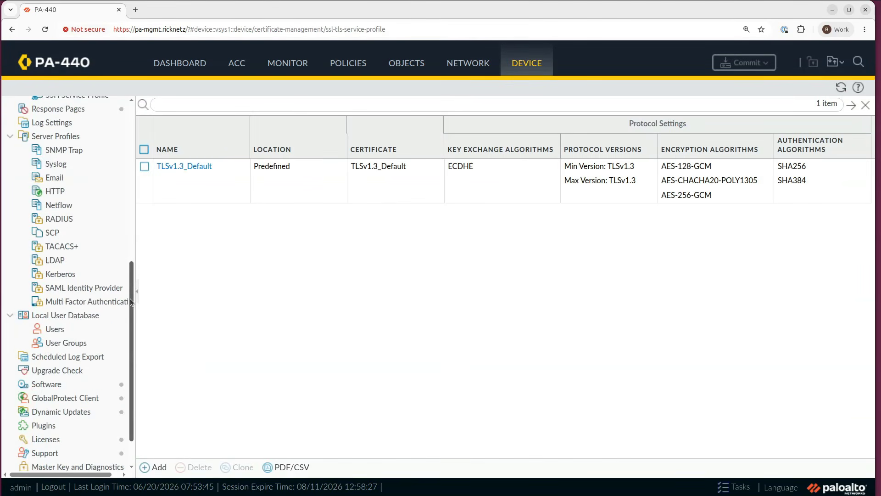
click(50, 370)
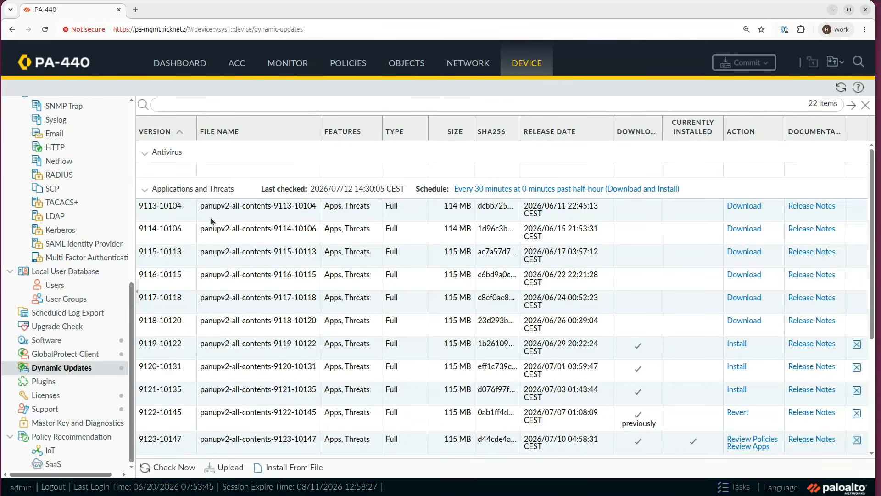
click(194, 191)
click(159, 191)
Search the application objects for "tor" within the networking category and show the last page of results.
click(408, 64)
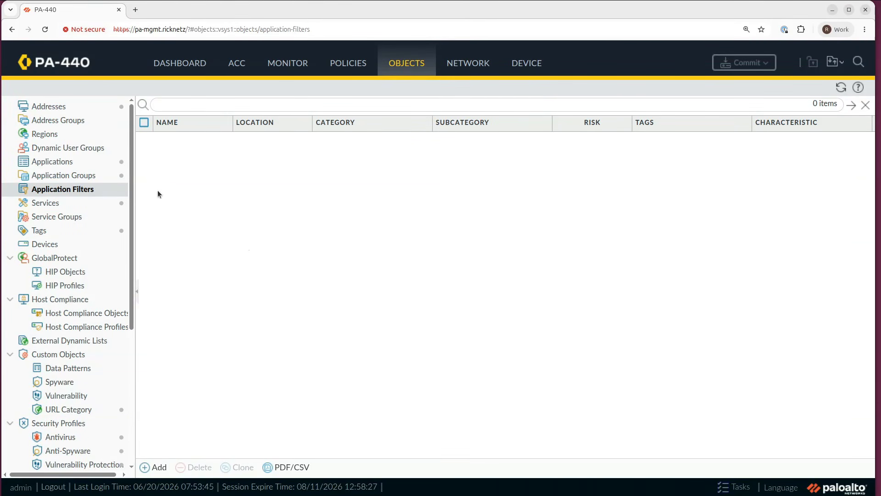
click(67, 163)
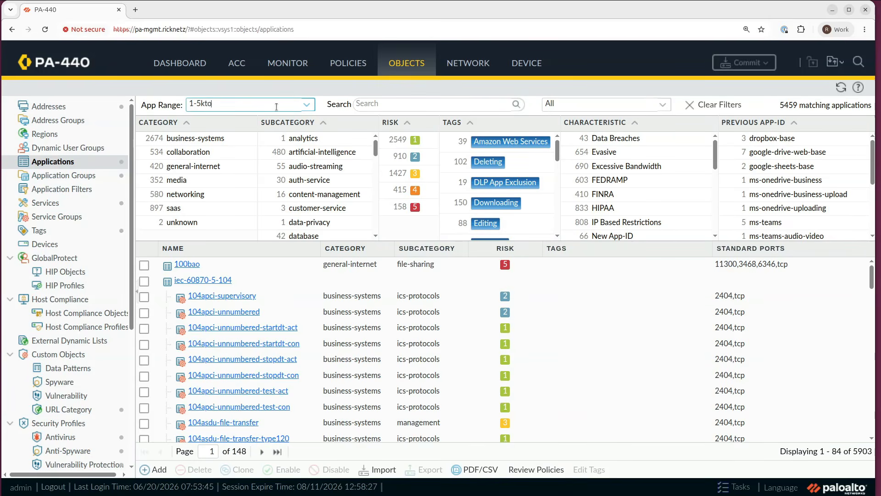
click(402, 105)
text(tor)
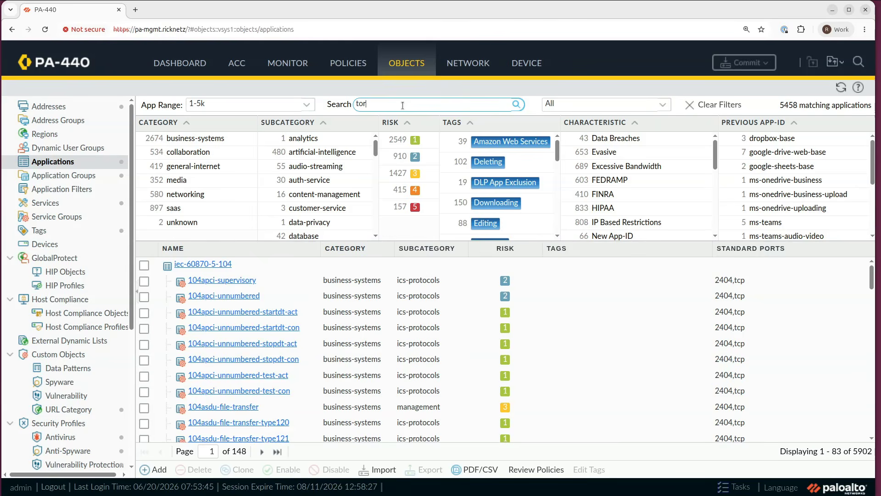
click(192, 194)
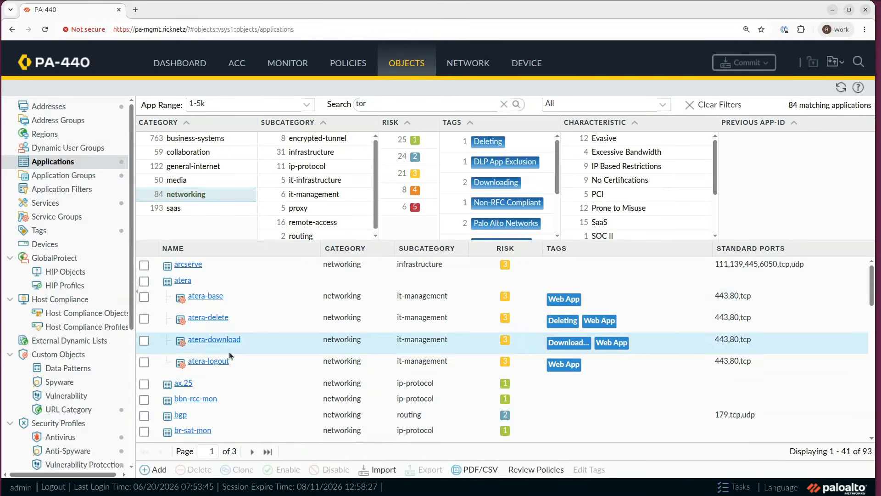
click(268, 452)
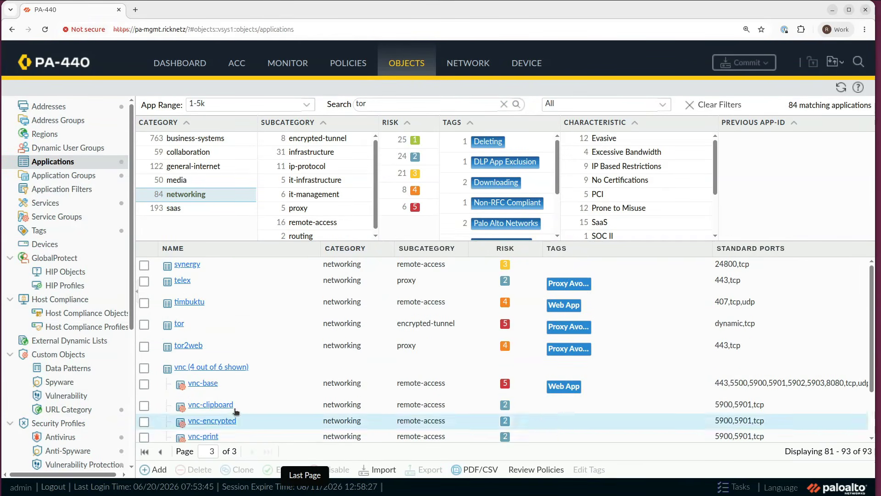
Examine the category, subcategory and tags in the tor application's details, and close them.
click(179, 324)
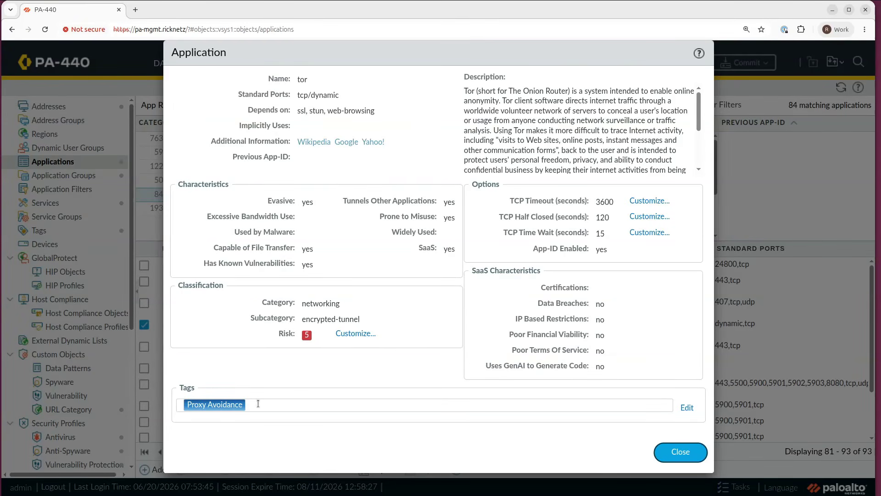
double_click(321, 304)
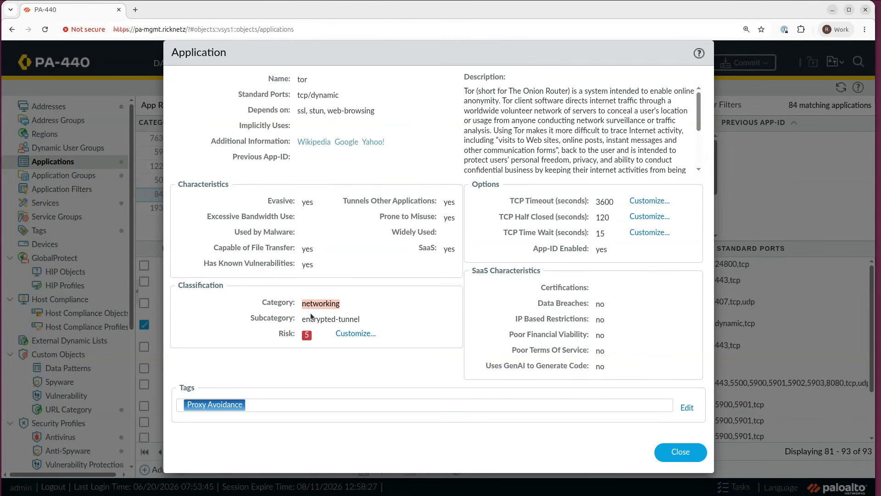
drag(302, 319, 363, 322)
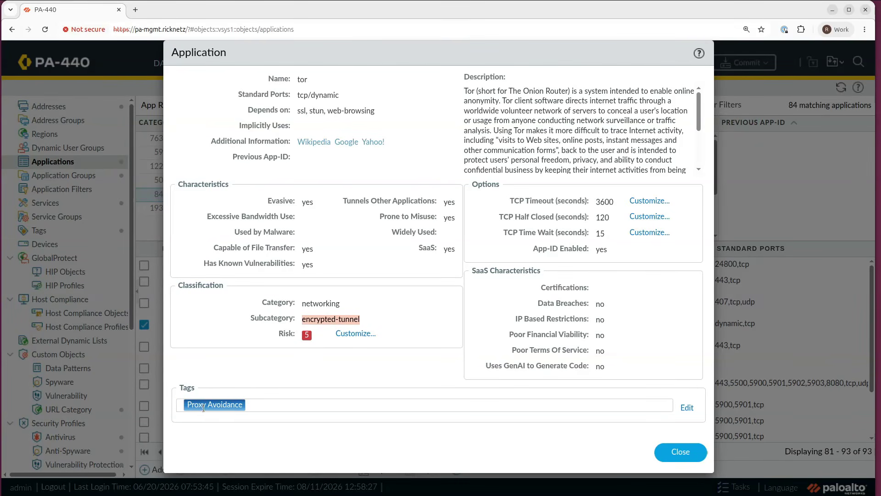
click(680, 452)
Search the applications for "anthro" in the business-systems category and view the details of anthropic-api.
double_click(387, 105)
text(anthro)
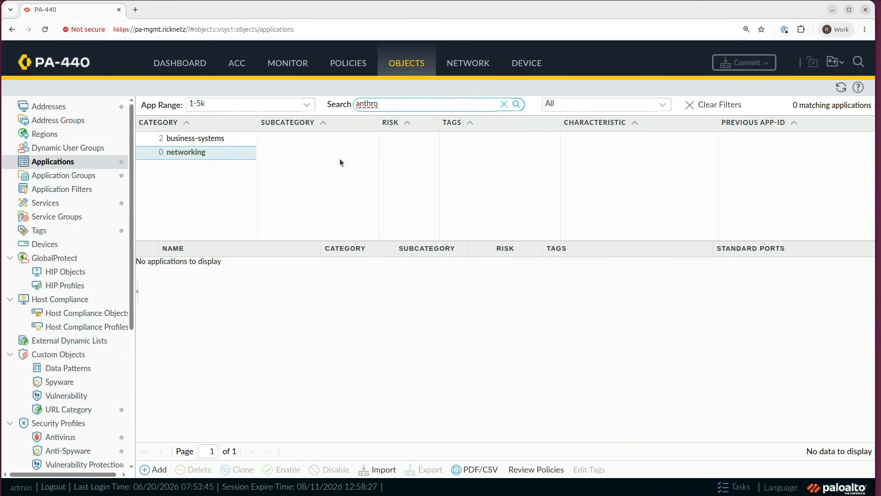
click(203, 138)
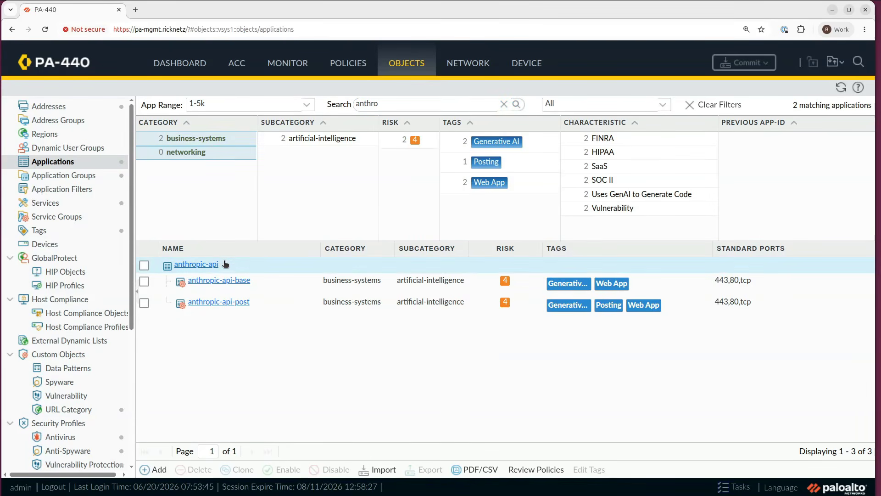
click(285, 271)
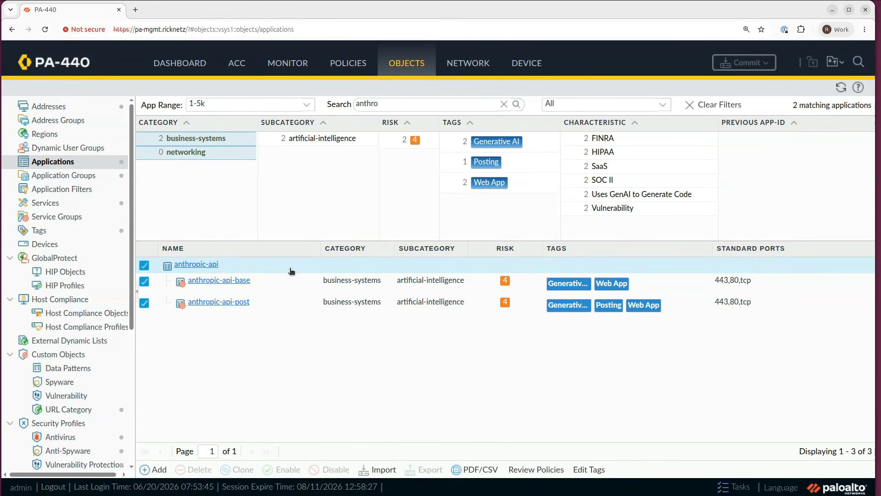
click(200, 267)
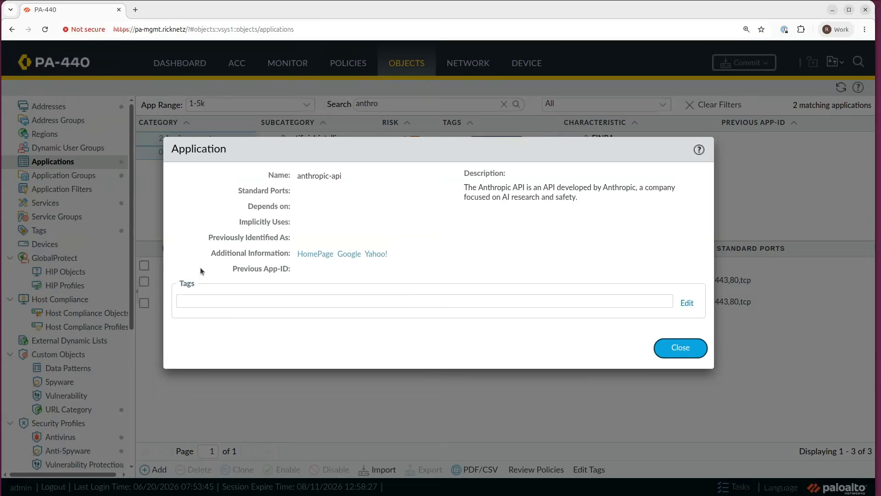
key(Escape)
Examine the subcategory and tags in the details of anthropic-api-base, and close them.
click(217, 281)
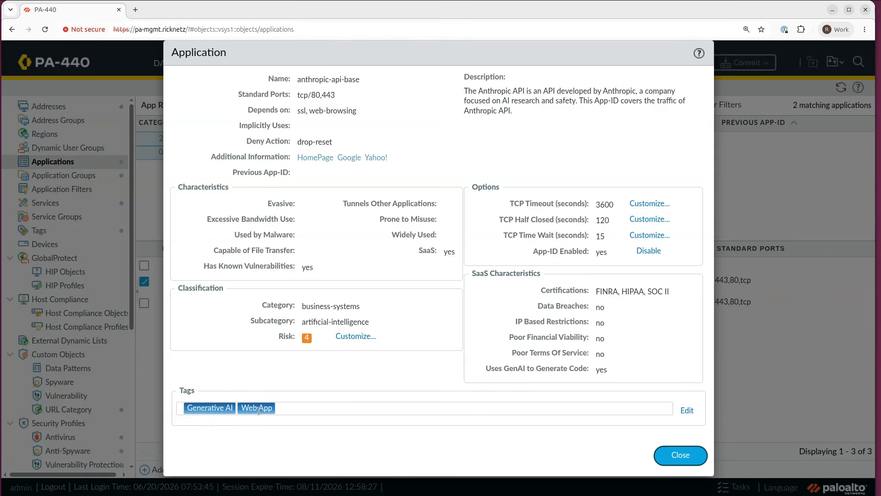
drag(371, 322, 294, 324)
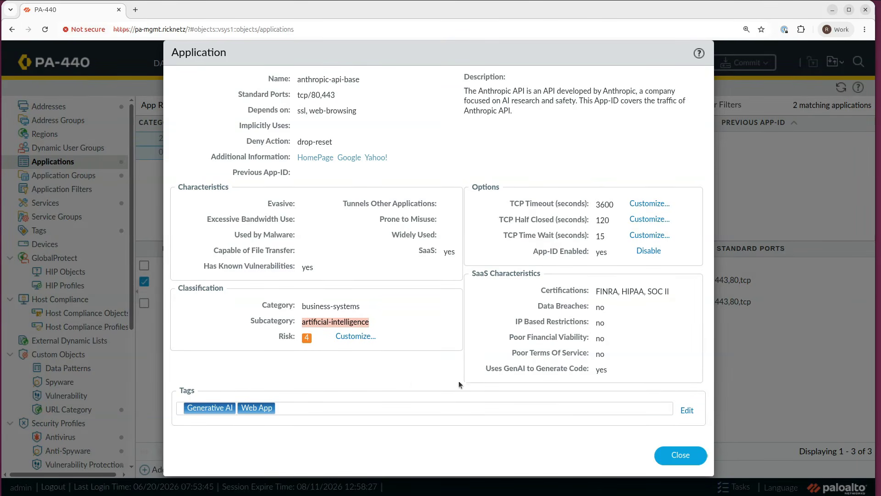
click(689, 457)
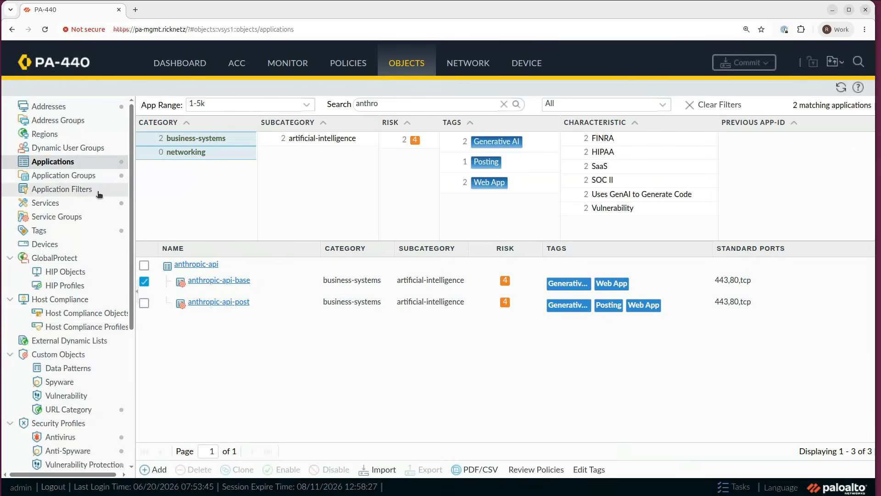
View the custom URL categories and the blank form for a new one, closing it without saving.
click(81, 194)
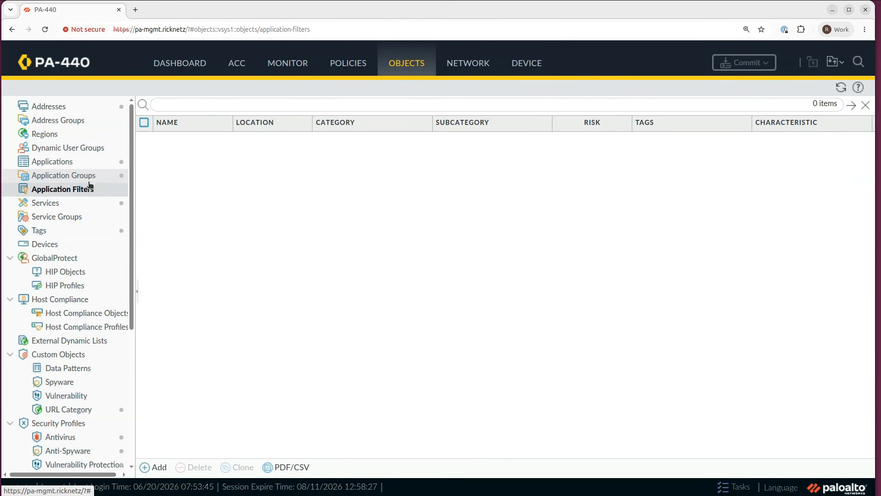
click(69, 410)
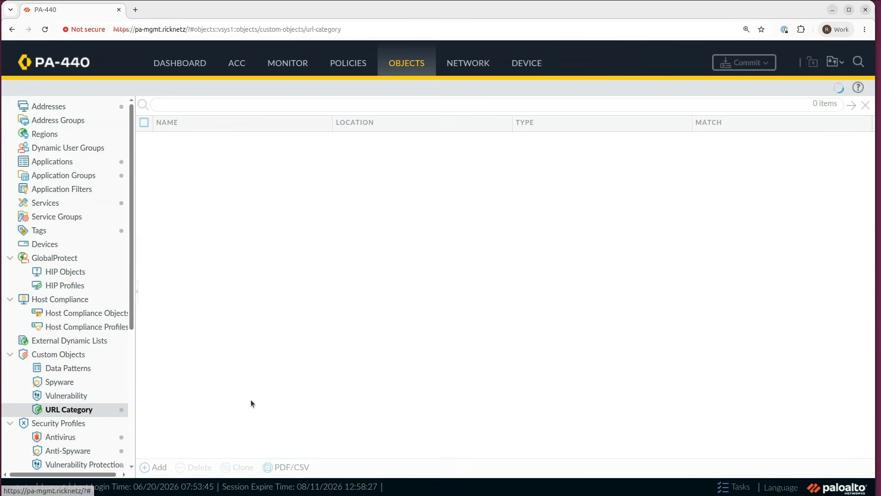
click(153, 467)
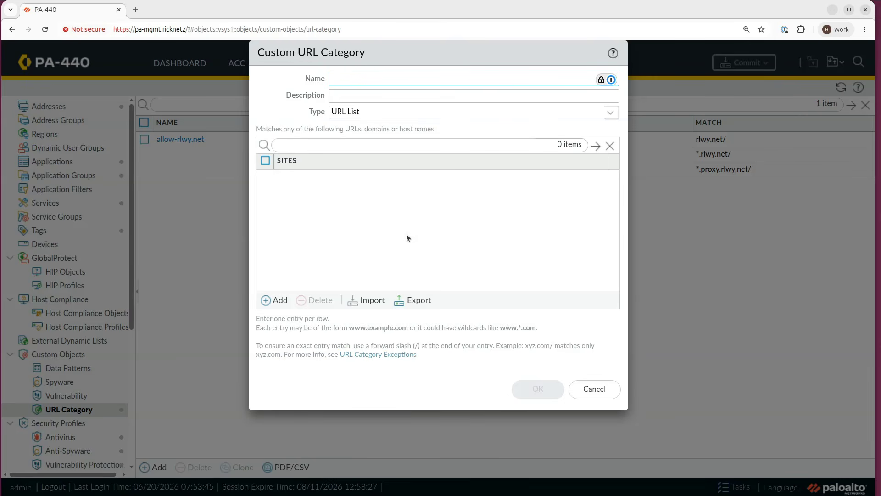
click(594, 391)
Start a new URL filtering profile and set the site access of the alcohol-and-tobacco category to block.
drag(130, 237, 130, 340)
click(75, 315)
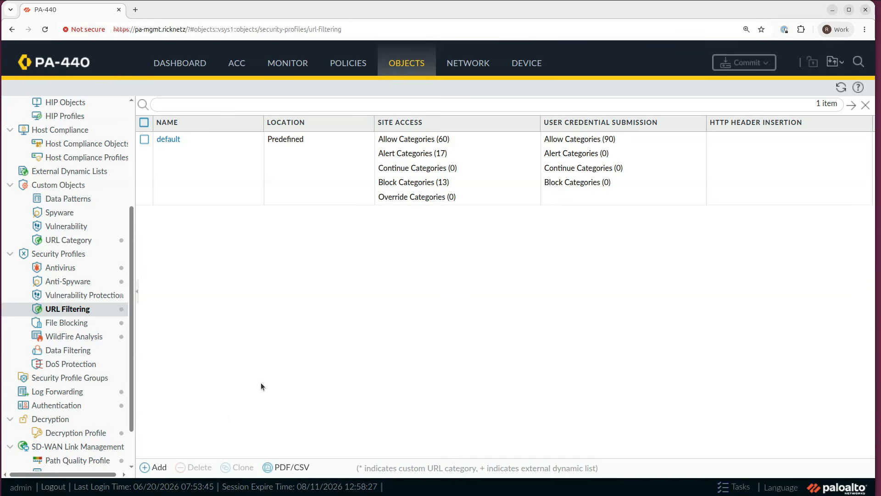
click(154, 467)
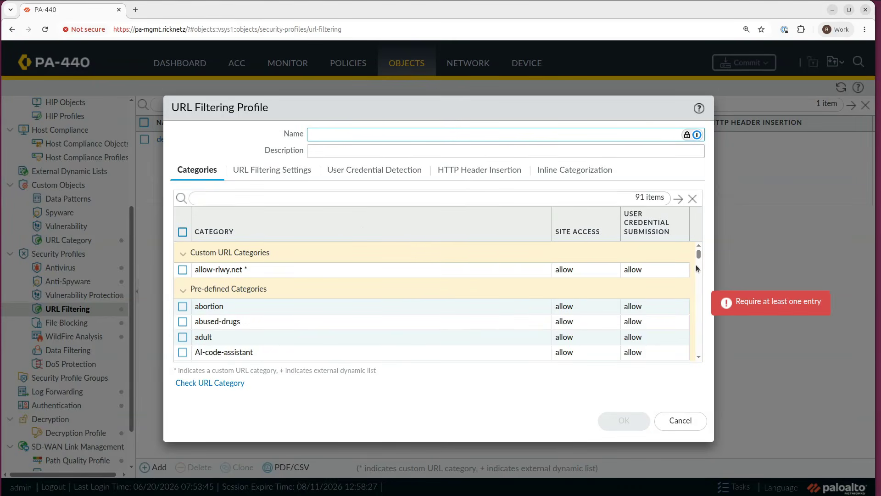
scroll(699, 257, down, 3)
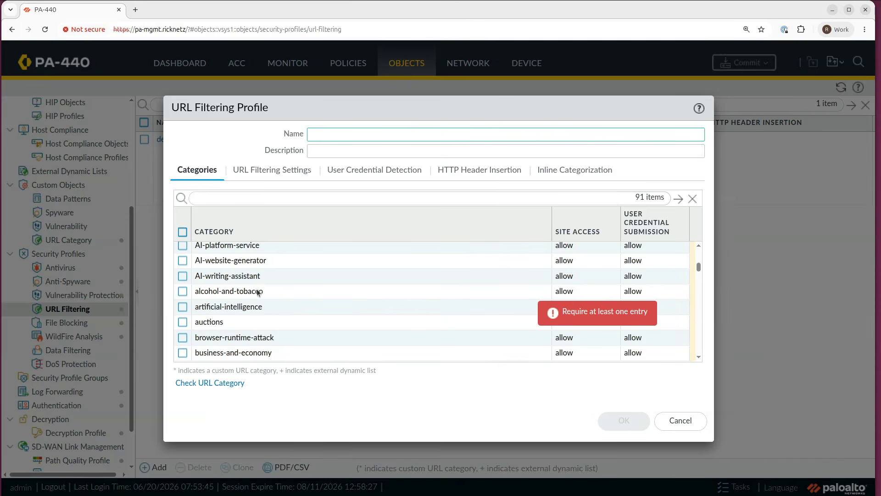
click(236, 293)
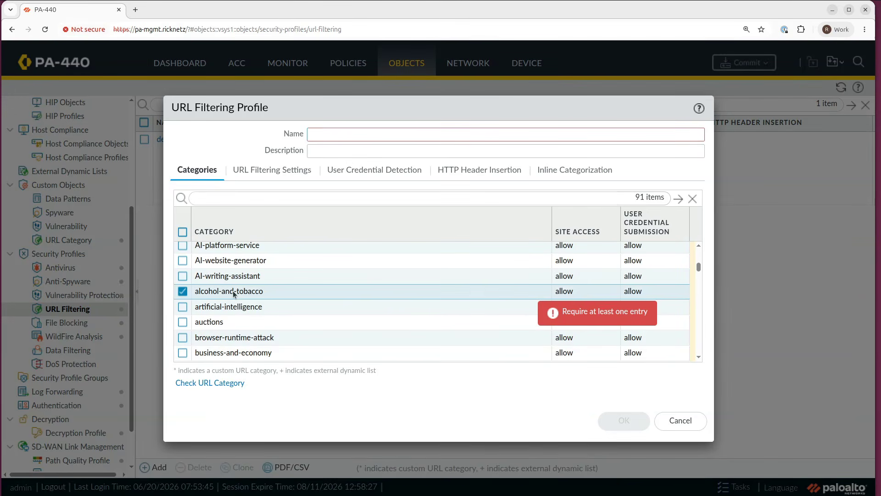
click(571, 294)
click(579, 338)
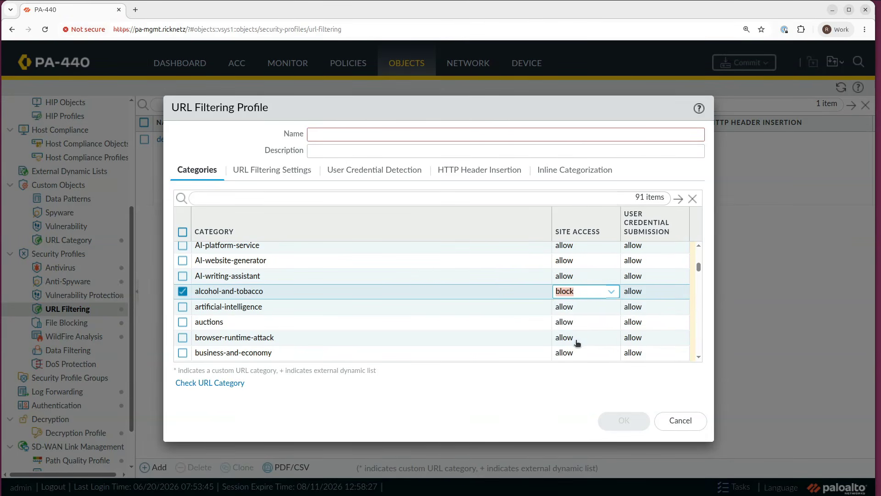
click(566, 386)
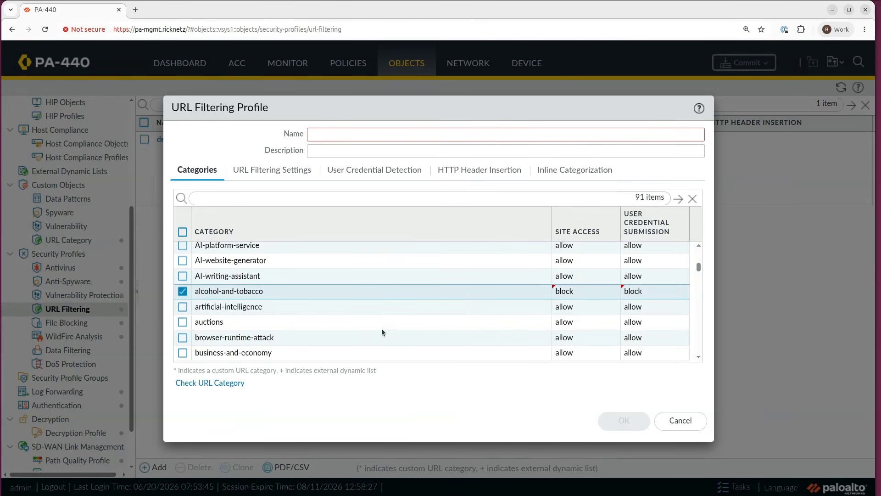
Discard the unsaved URL filtering profile and start a custom URL category named tobacco with type Category Match.
click(680, 421)
click(69, 241)
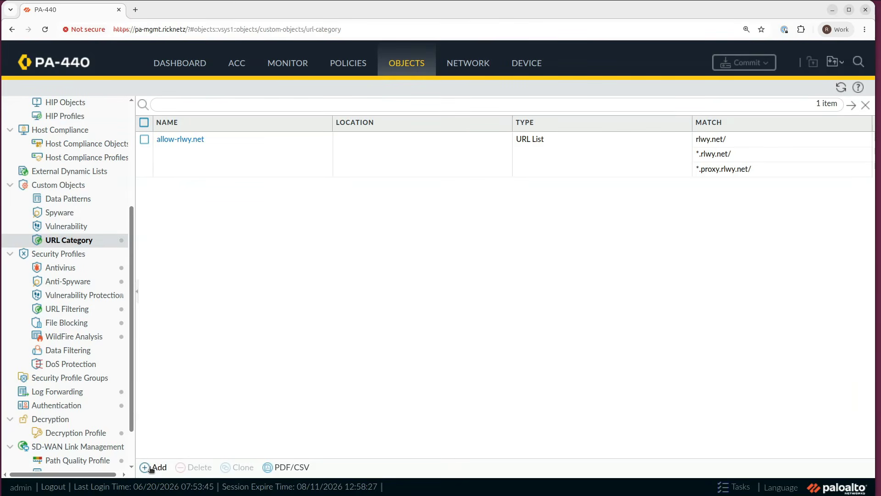
click(152, 468)
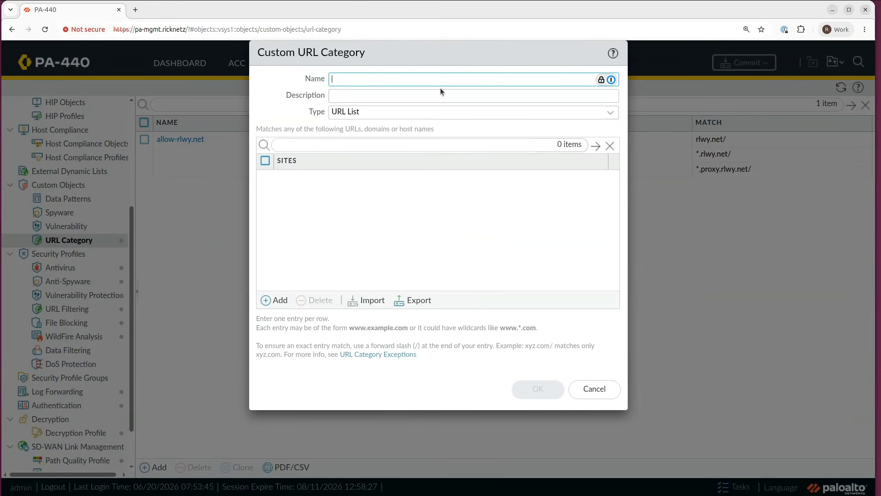
click(610, 113)
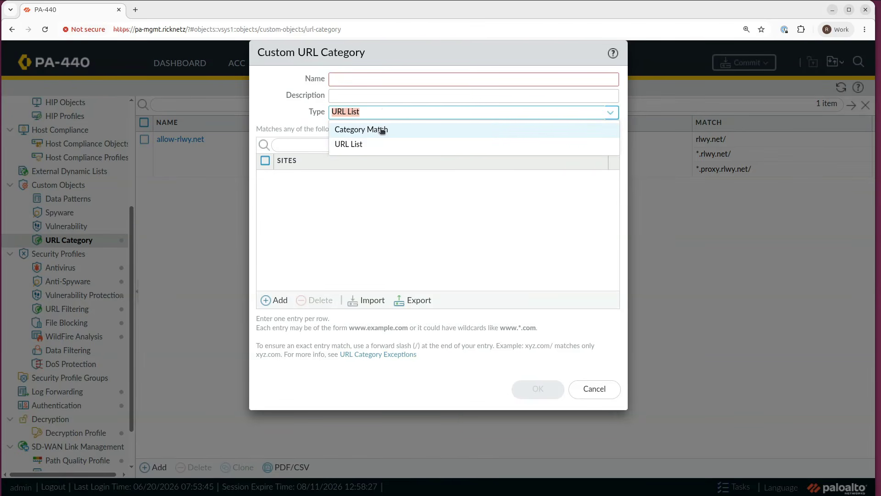
click(381, 131)
click(388, 79)
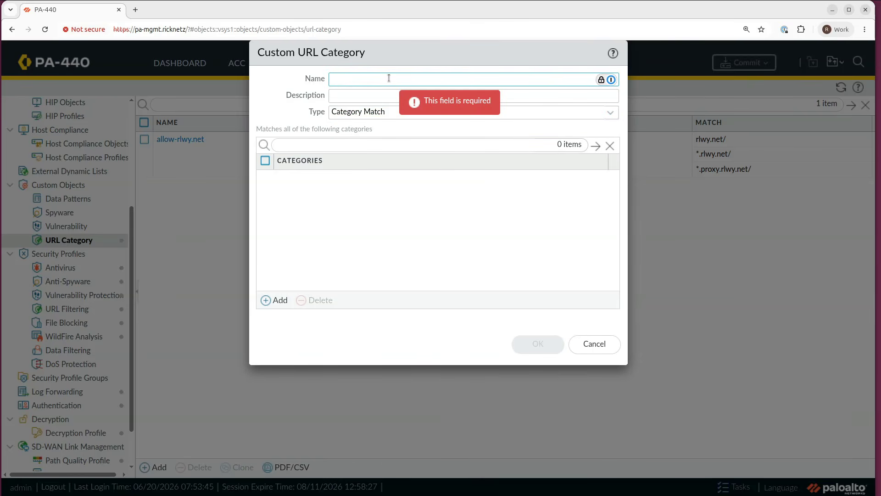
text(tobacco)
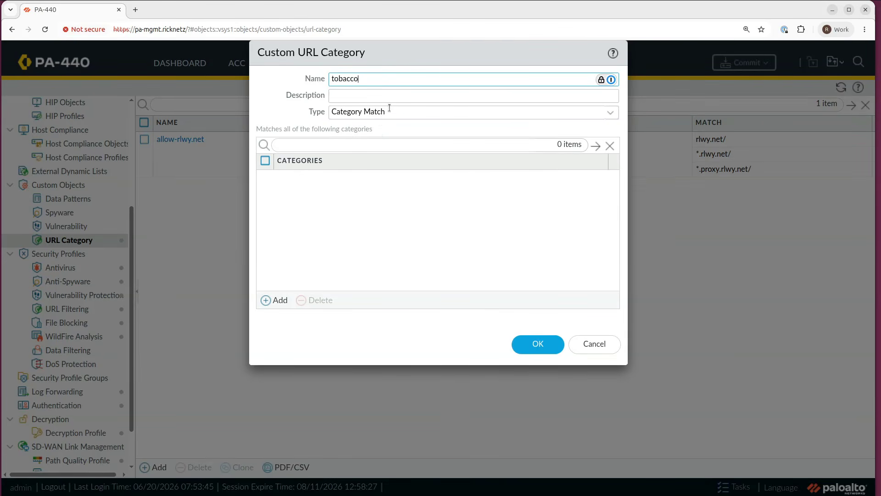
Add alcohol-and-tobacco to the custom category's list, rename it alcohol-tobacco-category, and save it.
click(283, 305)
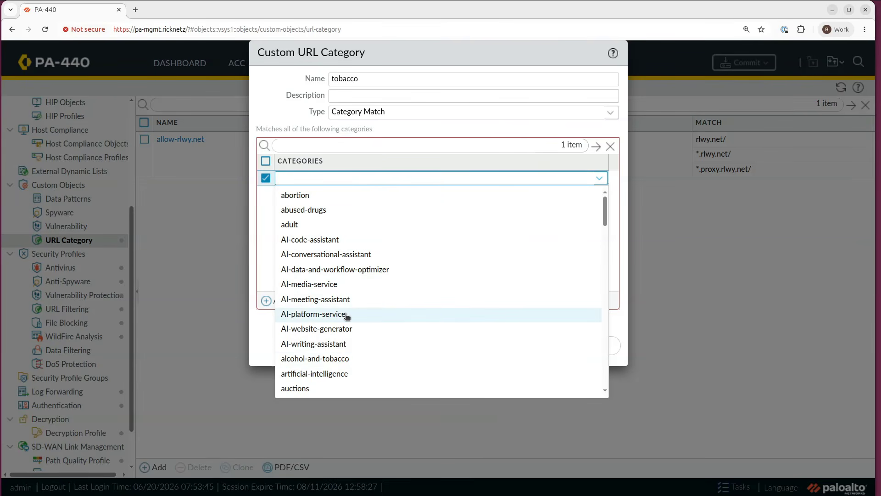
click(345, 359)
click(377, 342)
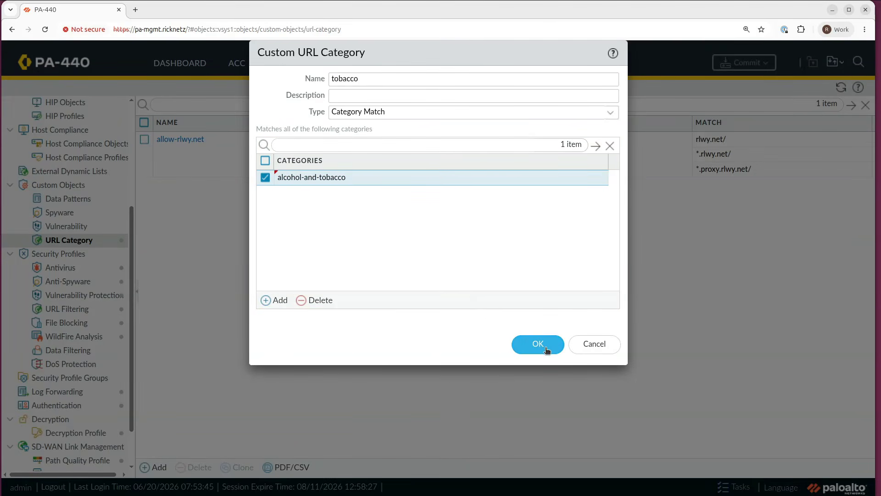
click(408, 79)
text(-category)
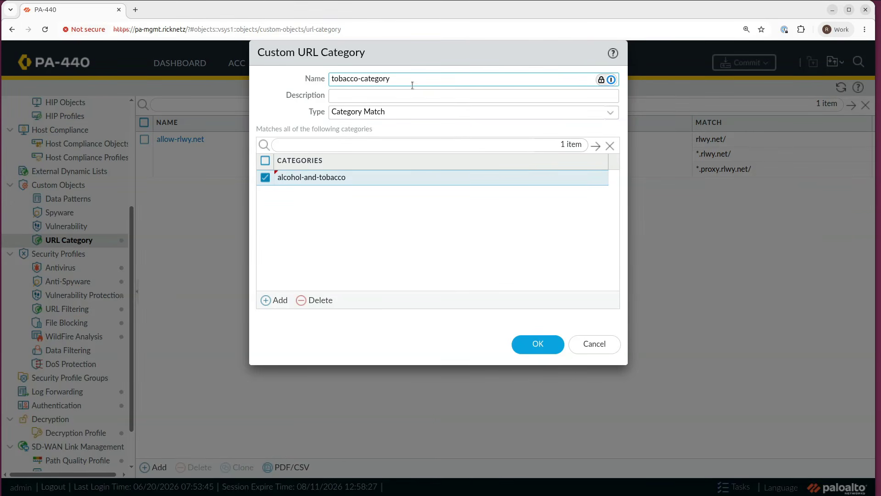
key(Home)
text(alcohol-)
click(537, 344)
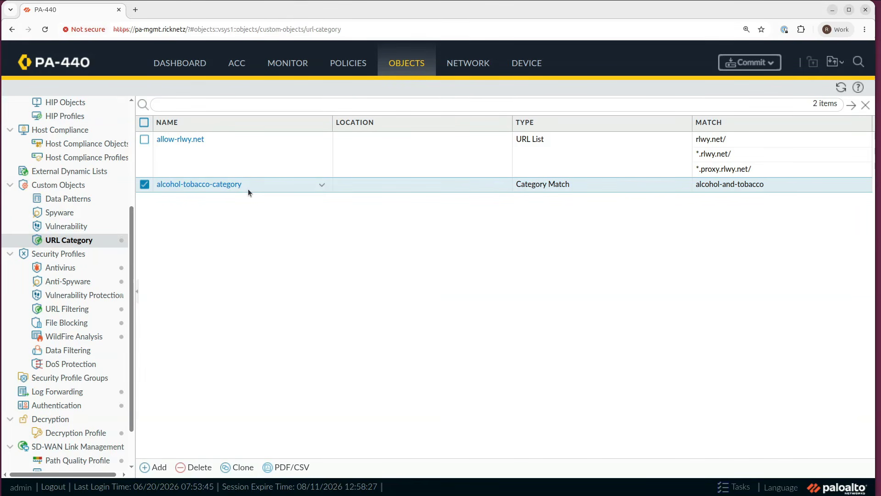
Reopen alcohol-tobacco-category to examine its name and the available type options, and close it unchanged.
click(237, 185)
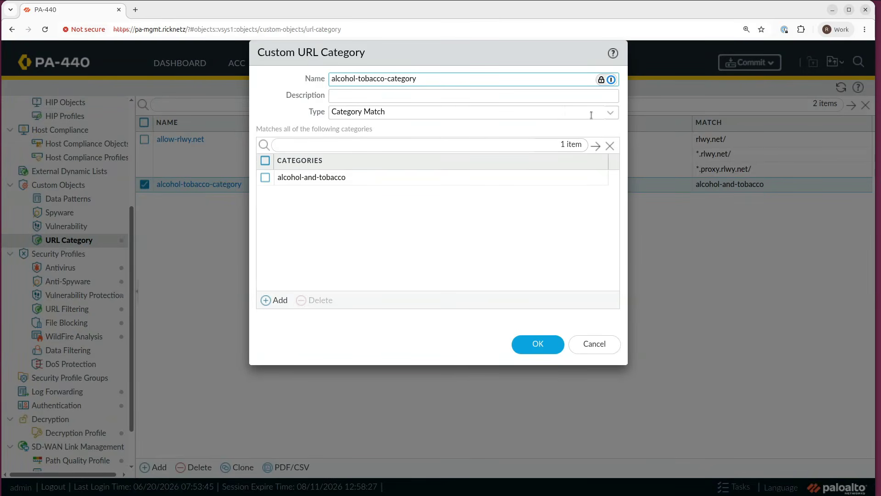
click(610, 113)
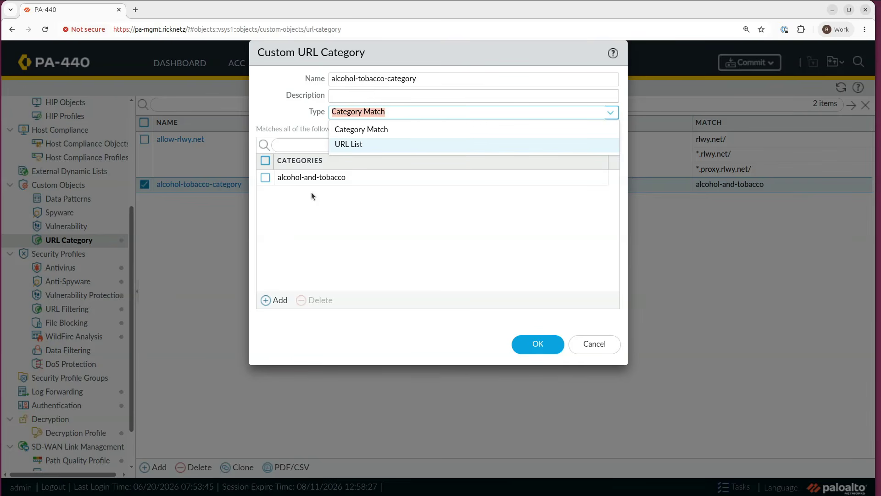
click(346, 225)
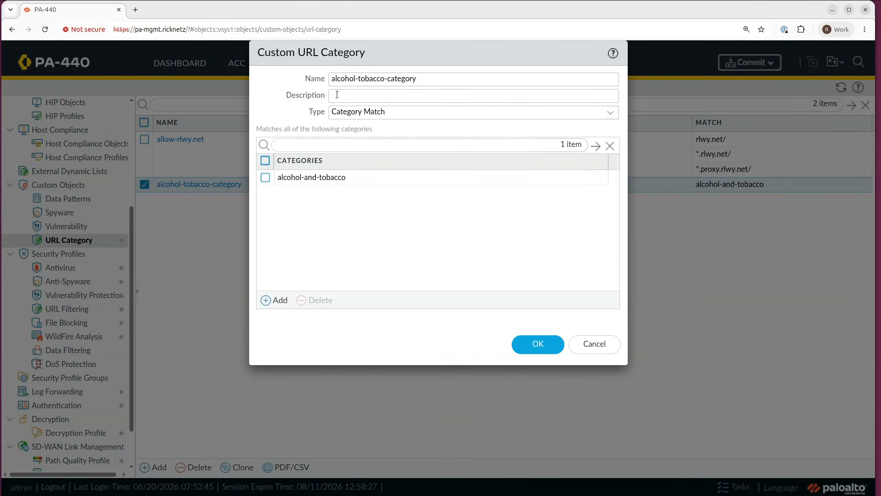
triple_click(430, 78)
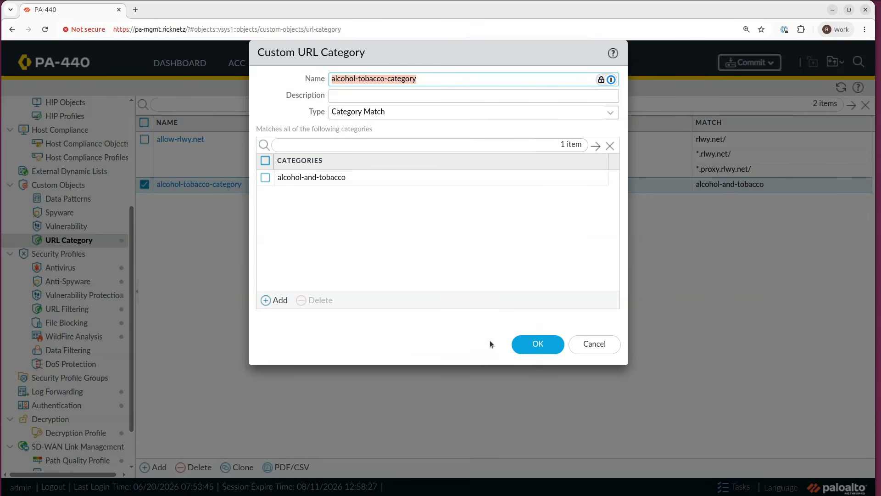
click(538, 345)
Start a new security policy rule named deny-alcohol-tobacco.
click(352, 69)
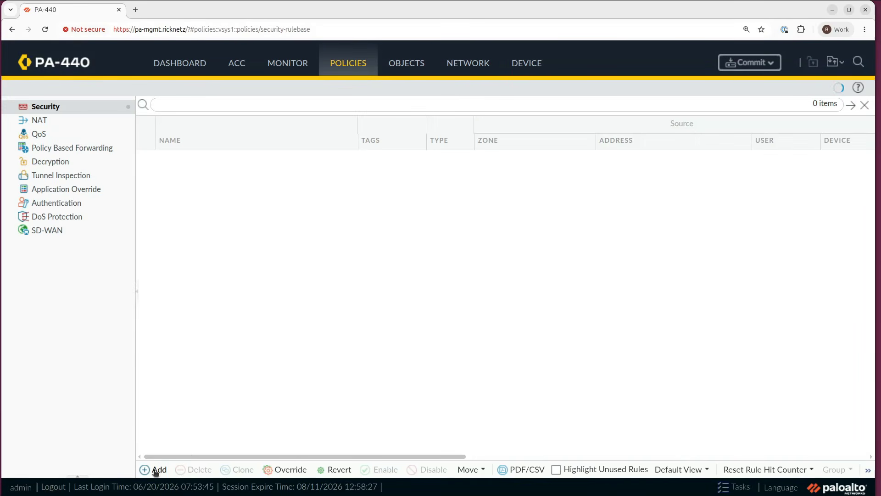
click(156, 469)
text(deny-al)
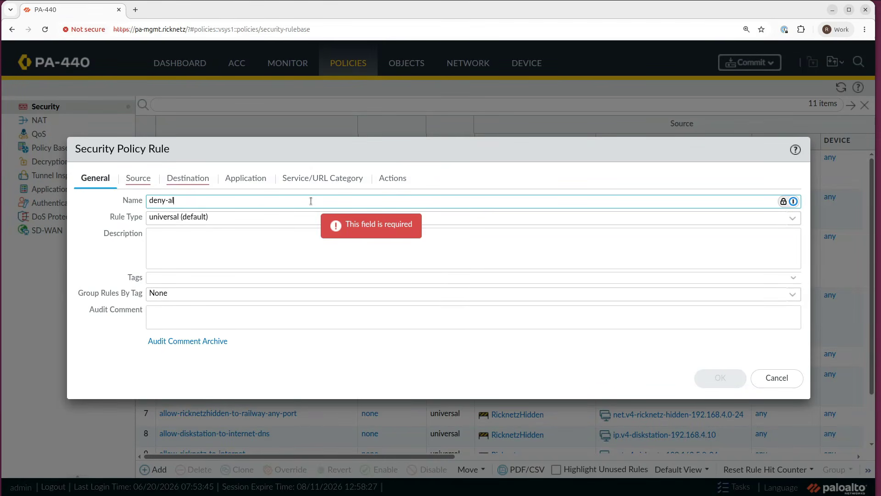
text(cohol-tobacco)
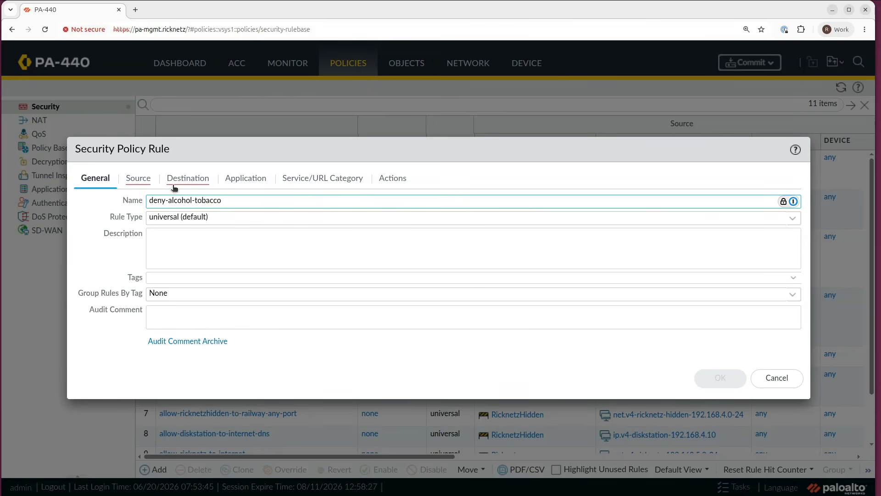
Set the rule's source zone to trust and its destination zone to untrust.
click(137, 178)
click(85, 348)
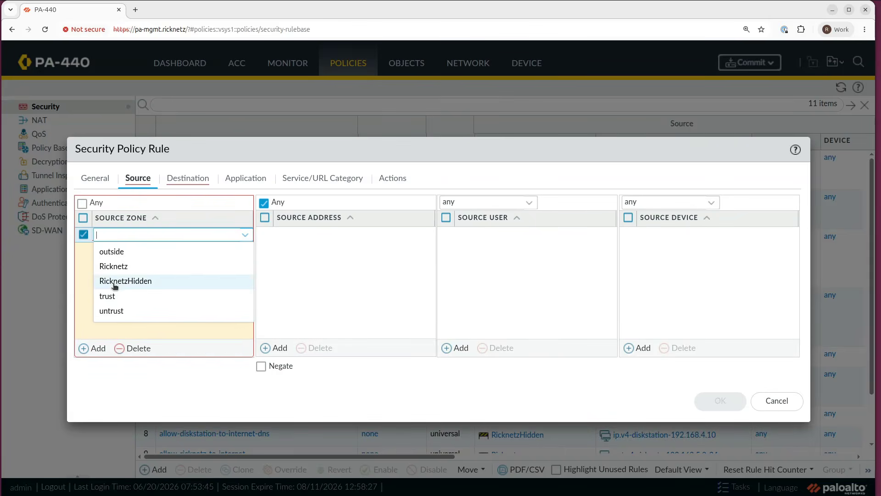
click(121, 297)
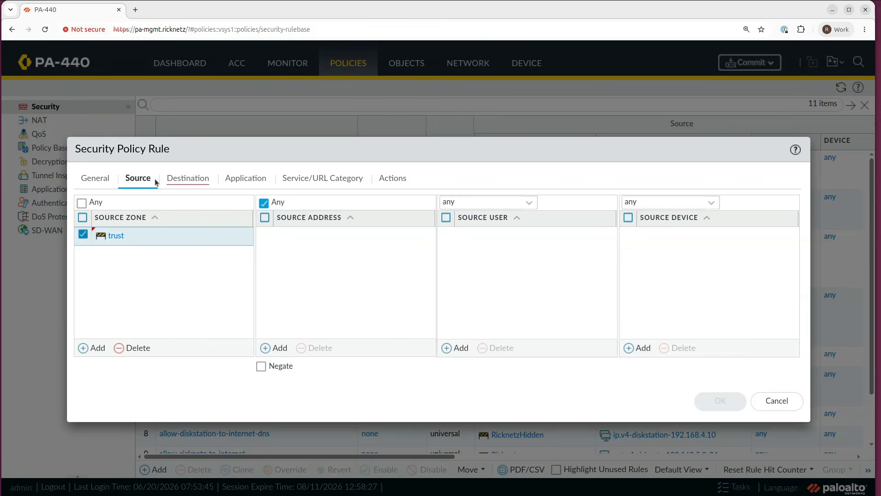
click(186, 178)
click(94, 348)
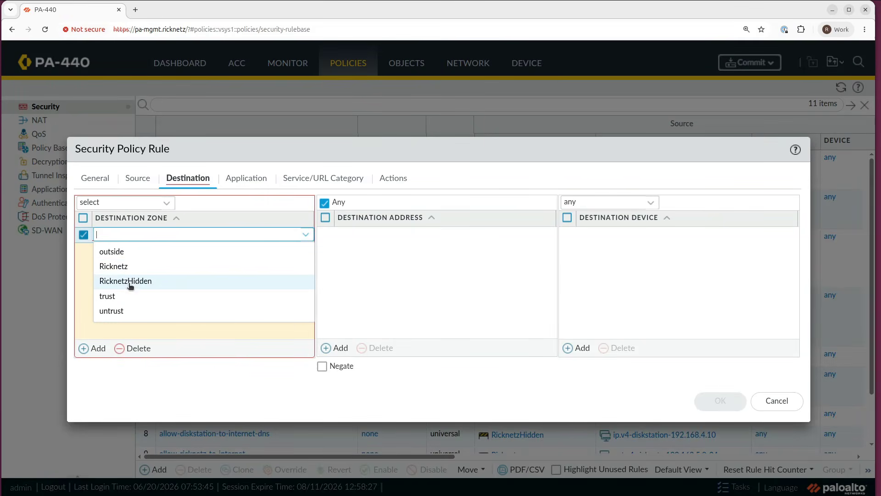
click(116, 311)
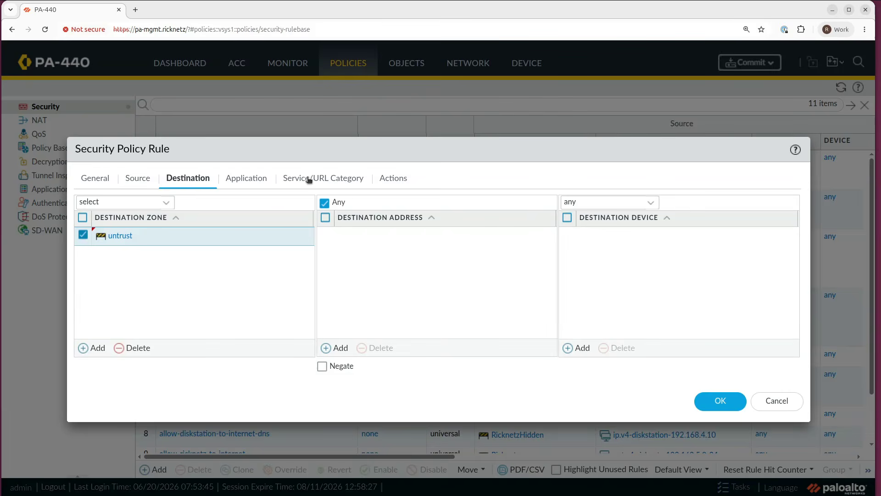
Review the rule's application and general settings, and add the custom alcohol-tobacco-category as its URL category.
click(333, 180)
click(255, 183)
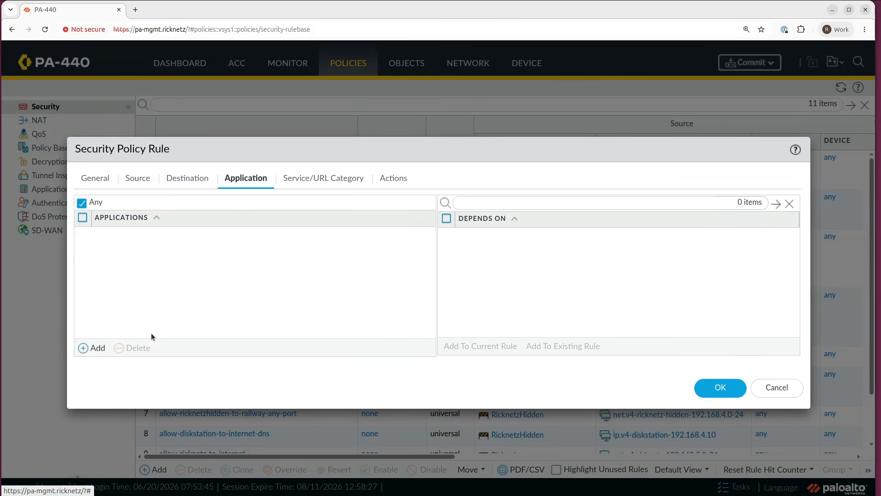
click(102, 180)
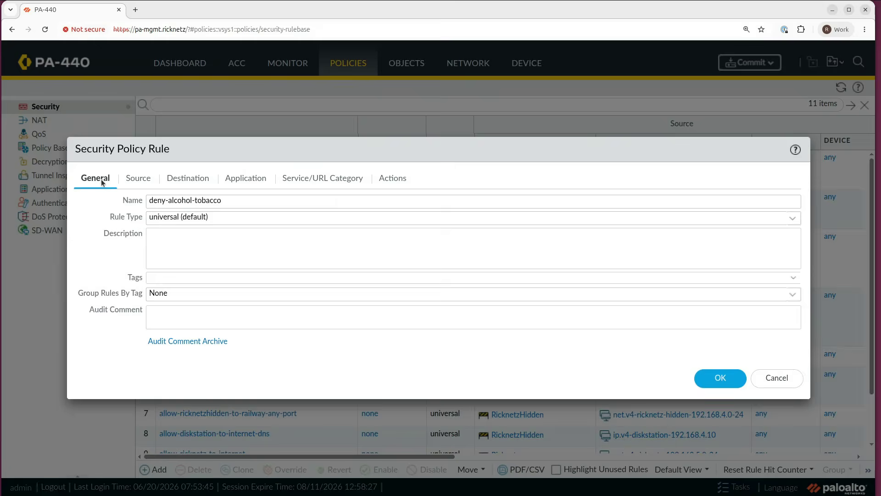
double_click(158, 201)
click(321, 177)
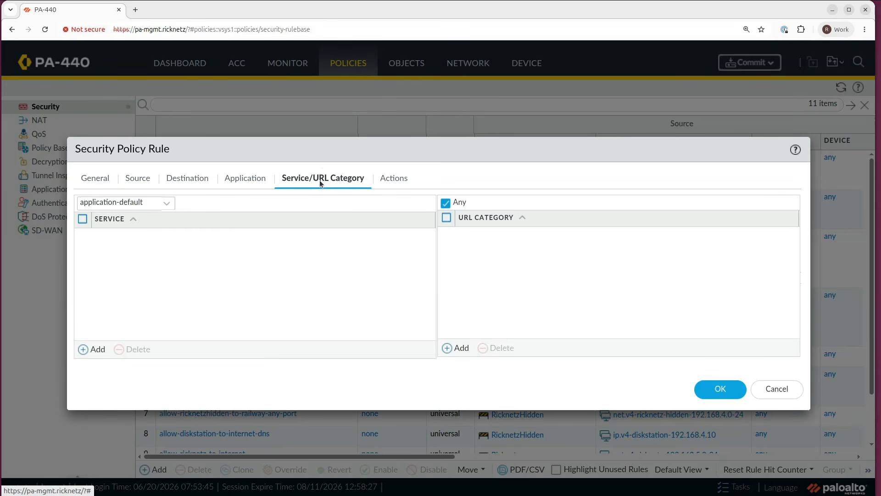
click(457, 349)
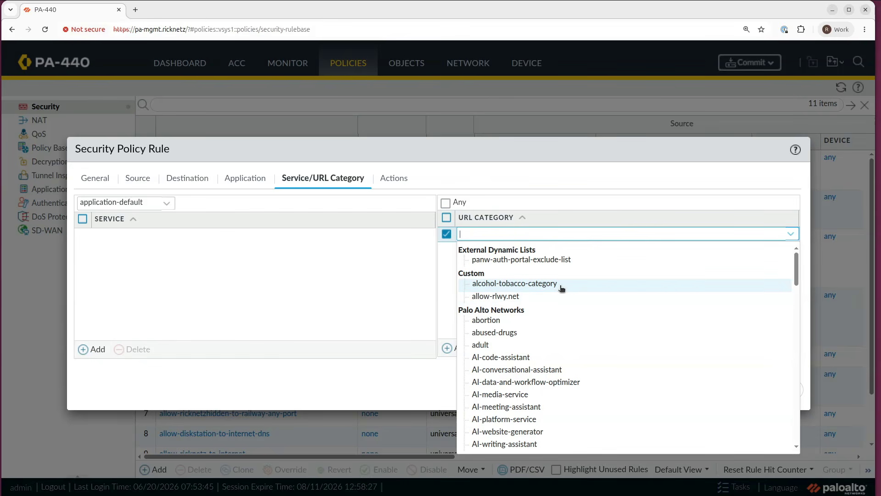
click(560, 286)
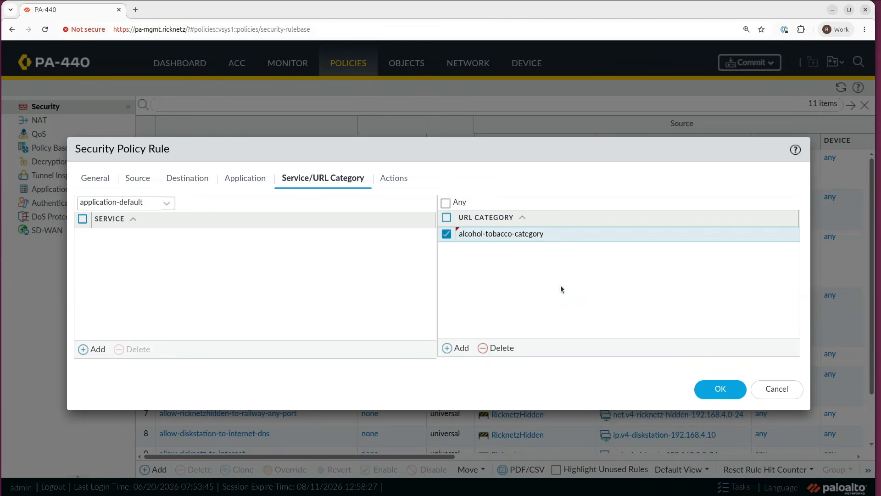
Set the rule's action to Deny and save the rule.
click(394, 179)
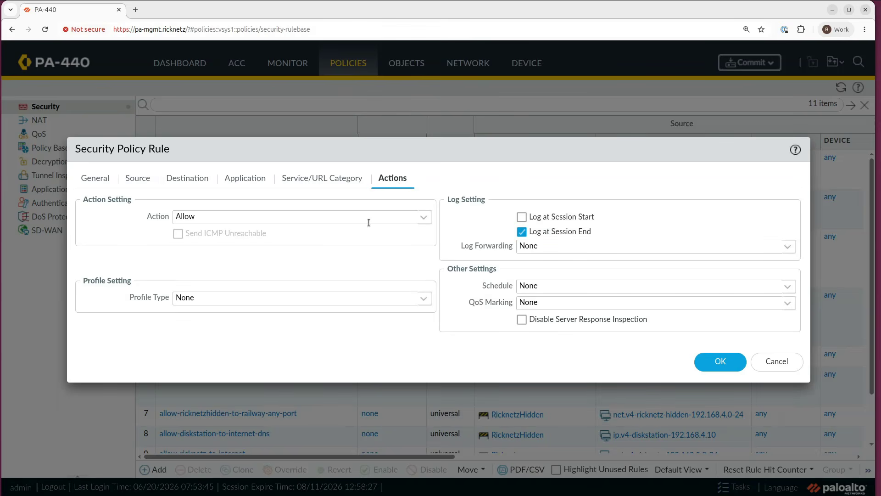
click(424, 217)
click(219, 234)
click(719, 362)
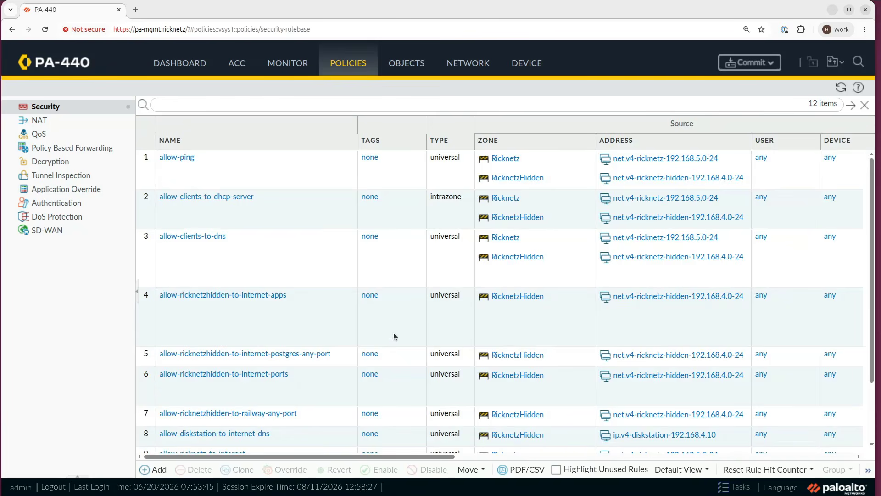
Show the URL Category column in the security rule list and check the entry for the deny-alcohol-tobacco rule.
scroll(415, 341, down, 3)
click(416, 340)
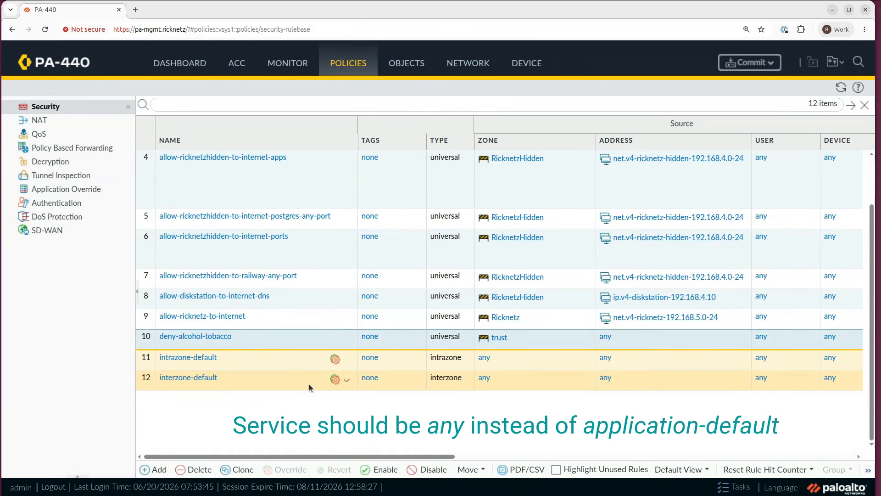
drag(315, 457, 605, 453)
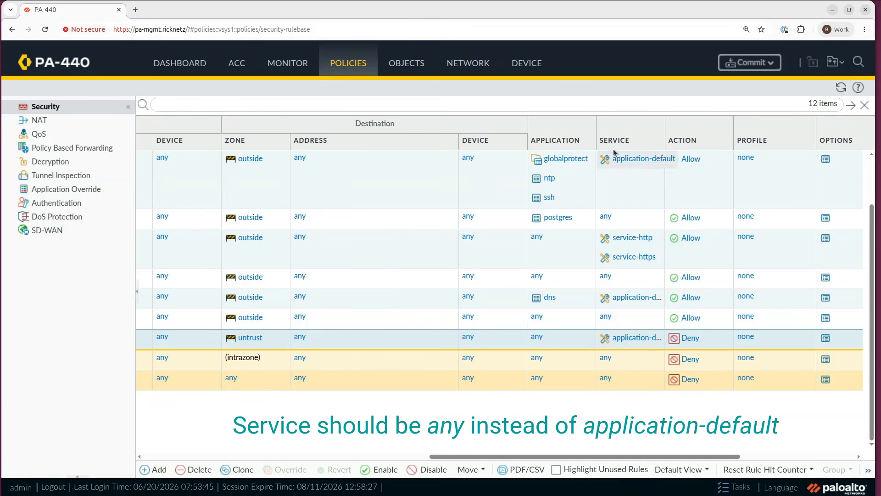
click(587, 141)
mouse_move(618, 161)
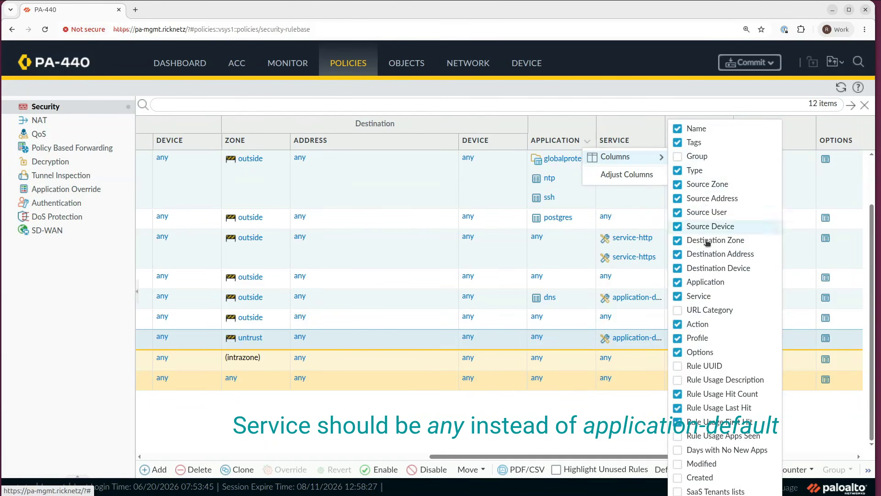
click(716, 309)
scroll(693, 441, down, 4)
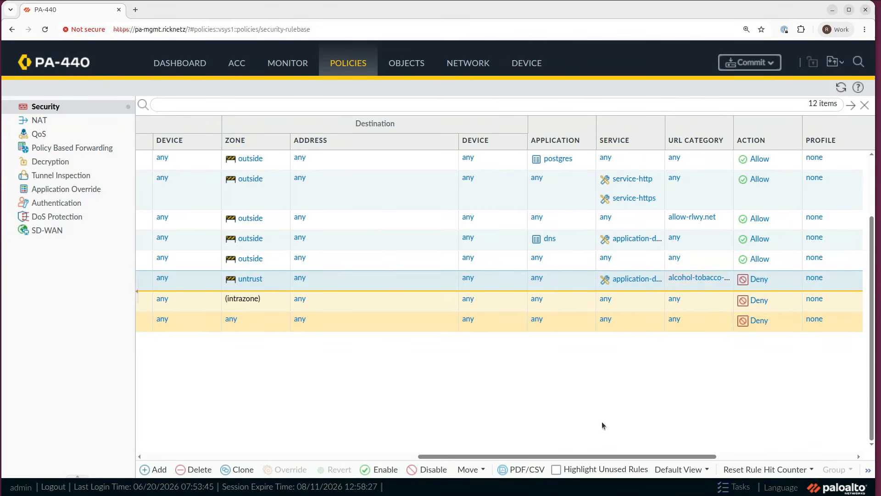
Start a new application filter in the firewall's objects and name it appl-filter_proxy-avoidance.
drag(564, 456, 301, 447)
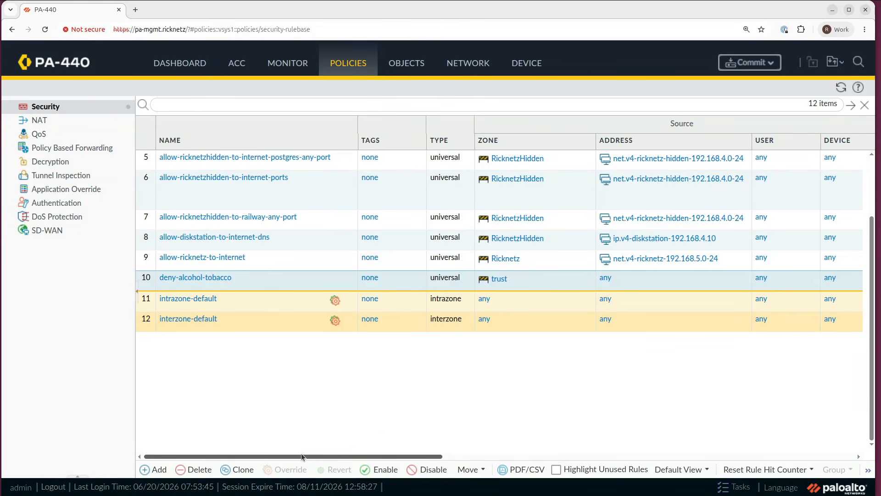
click(406, 63)
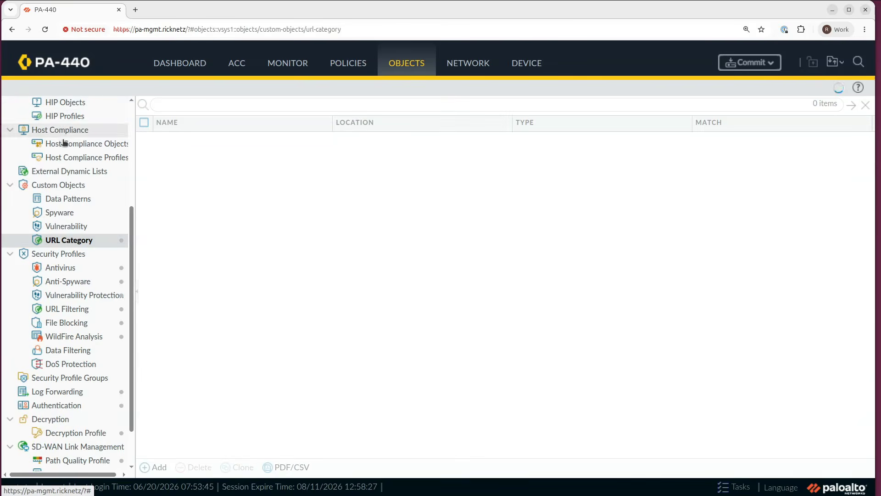
scroll(134, 195, up, 4)
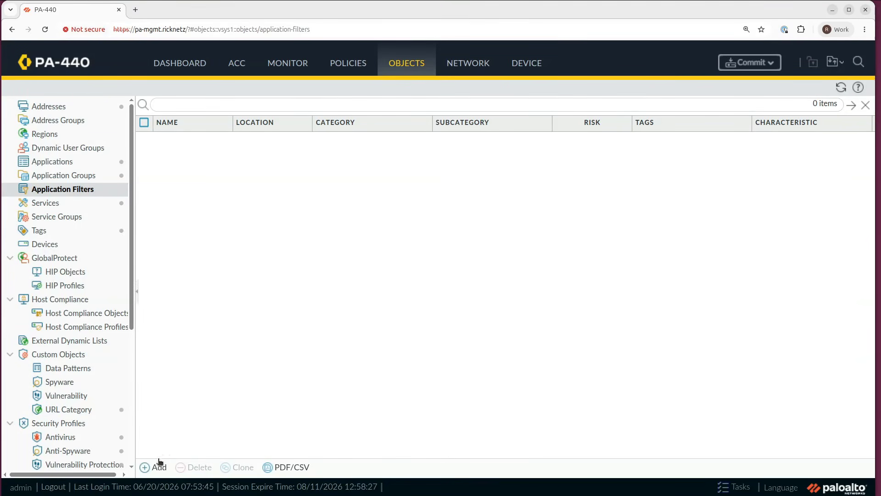
click(152, 468)
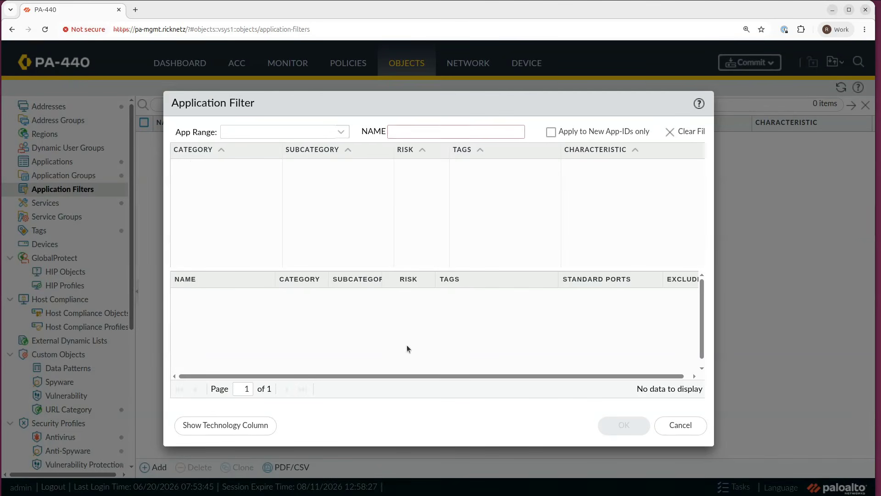
click(463, 131)
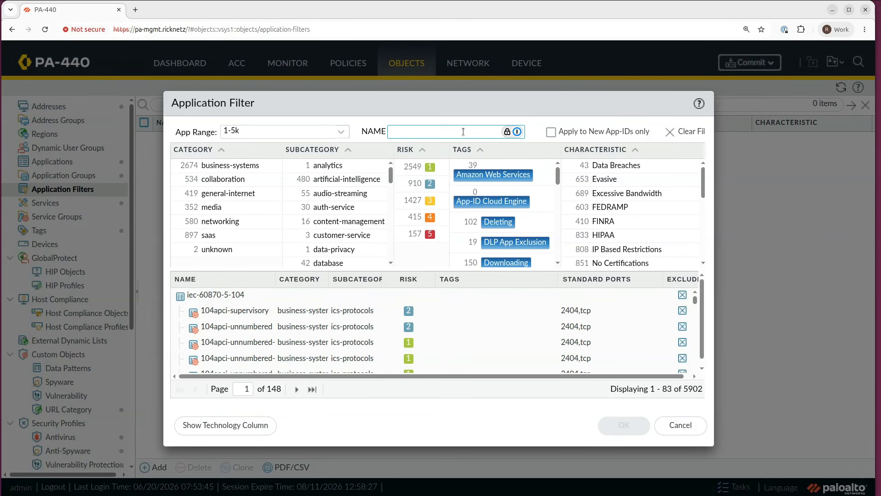
text(proxy)
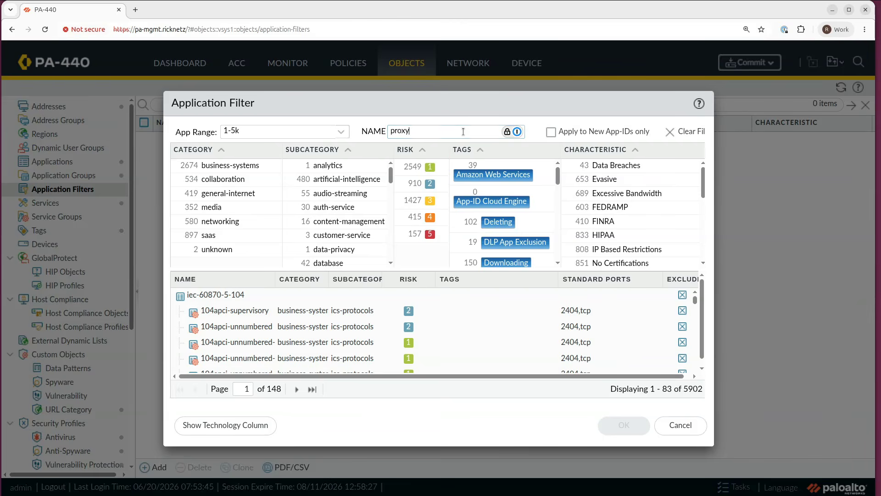
text(-avoidance)
key(Home)
text(appl-filter_)
Match the application filter on the Proxy Avoidance tag and save it.
drag(558, 169, 564, 214)
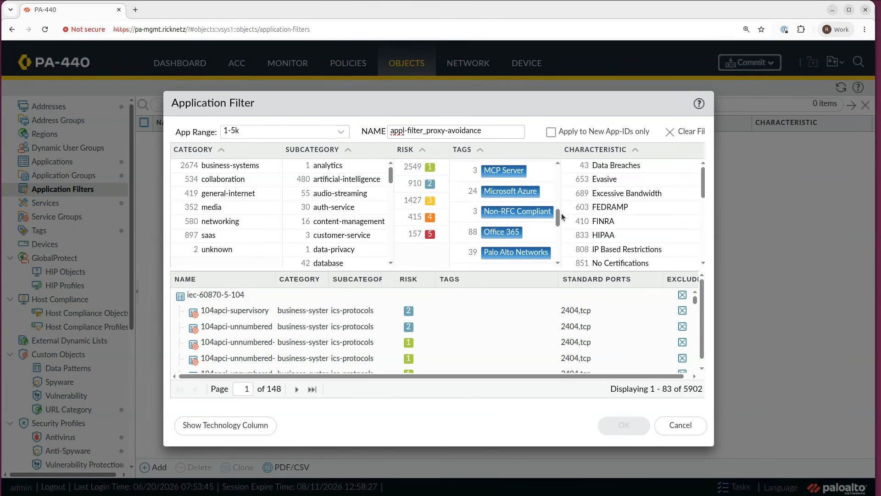
scroll(550, 216, down, 3)
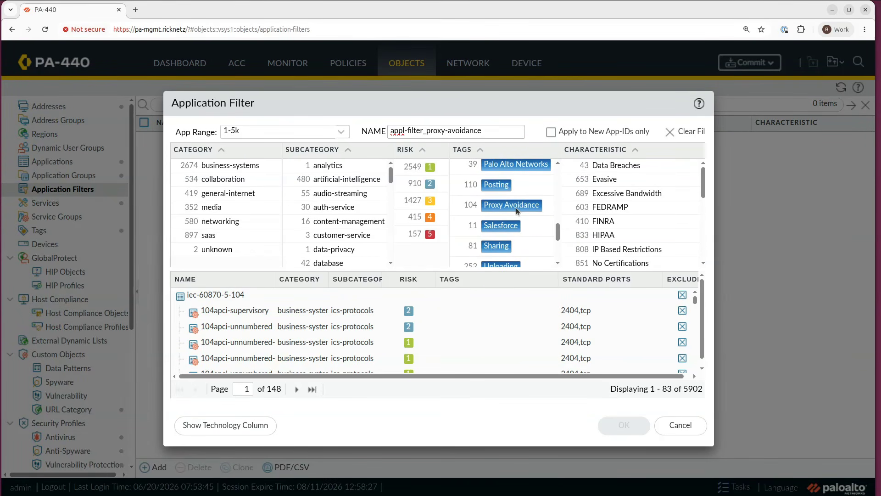
click(515, 208)
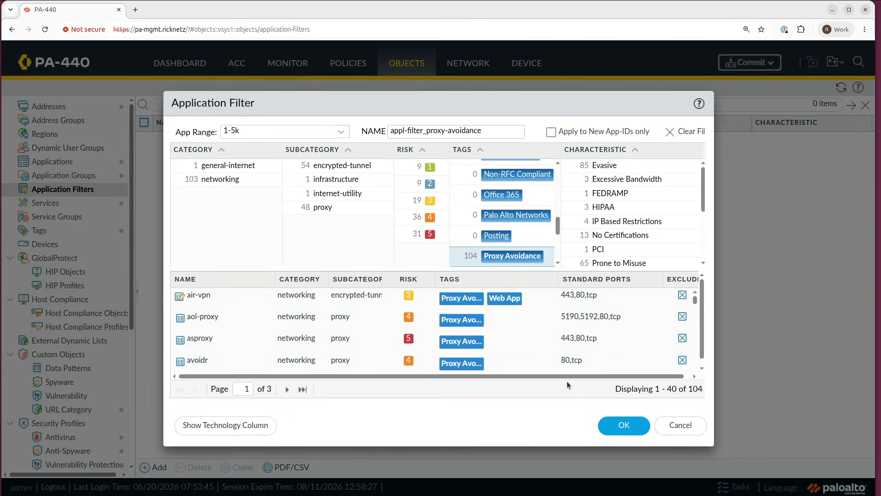
click(625, 428)
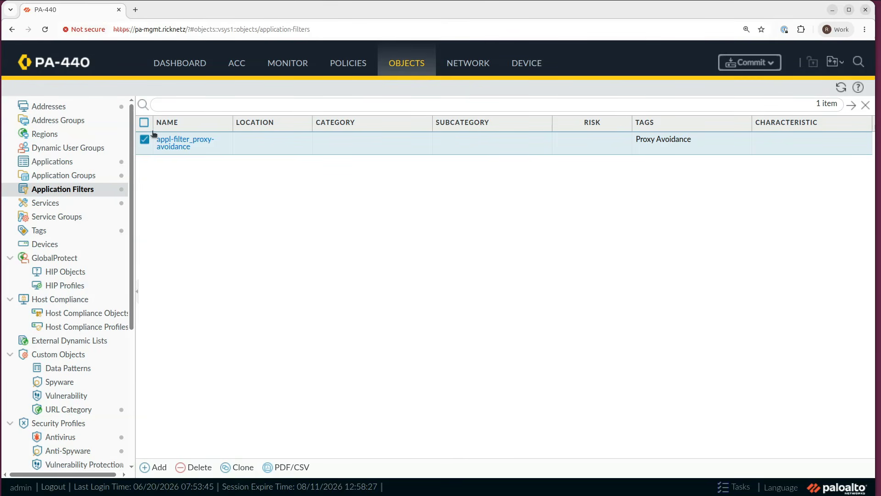
Add the networking category to the saved appl-filter_proxy-avoidance filter, and reopen the filter to remove that category again.
click(173, 144)
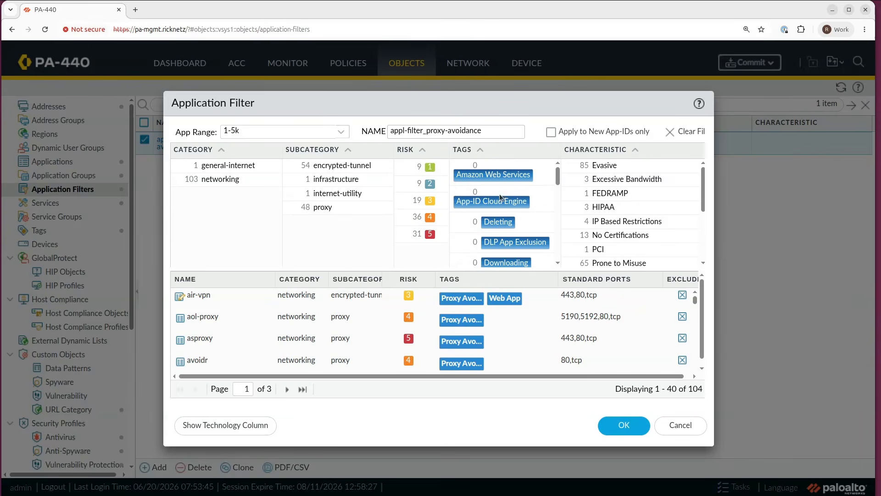
drag(558, 179, 564, 237)
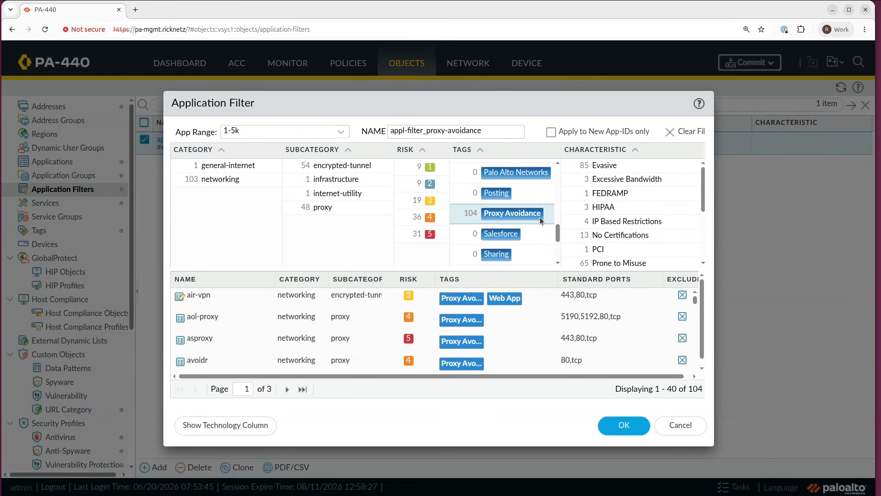
mouse_move(538, 219)
click(223, 181)
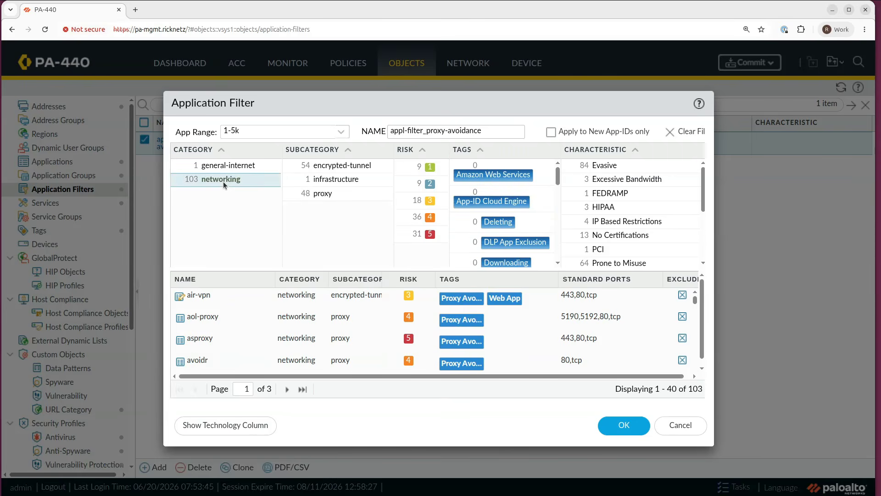
click(622, 425)
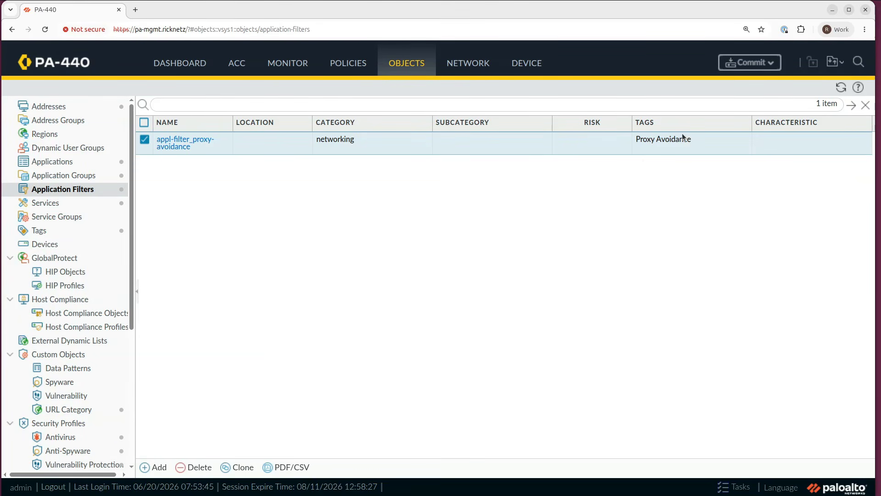
click(190, 136)
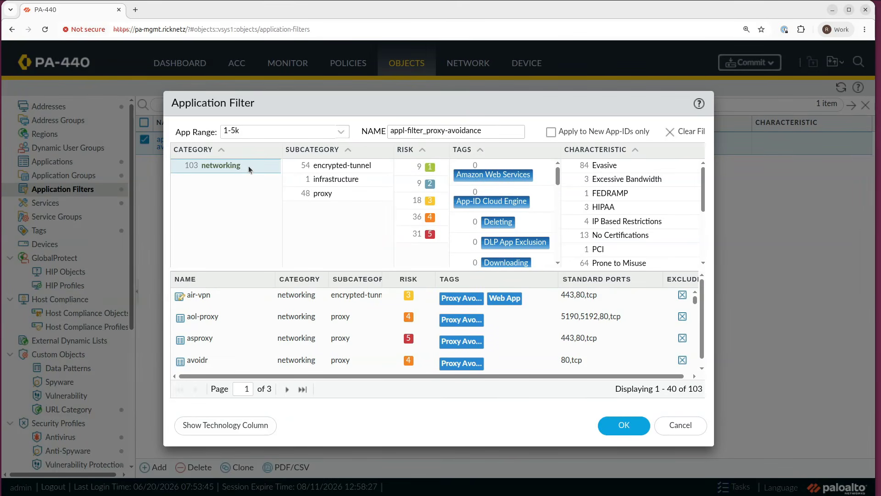
click(624, 425)
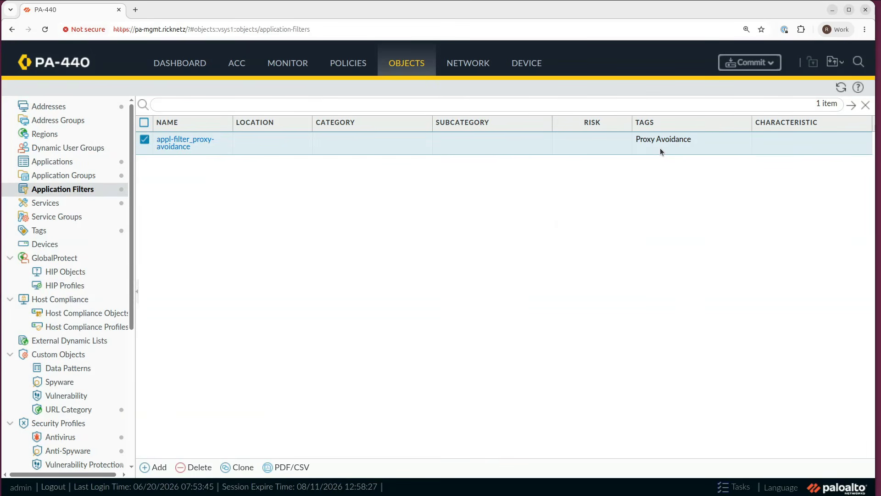
Start a second application filter named artificial-intelligence and match it on the Generative AI tag.
click(152, 467)
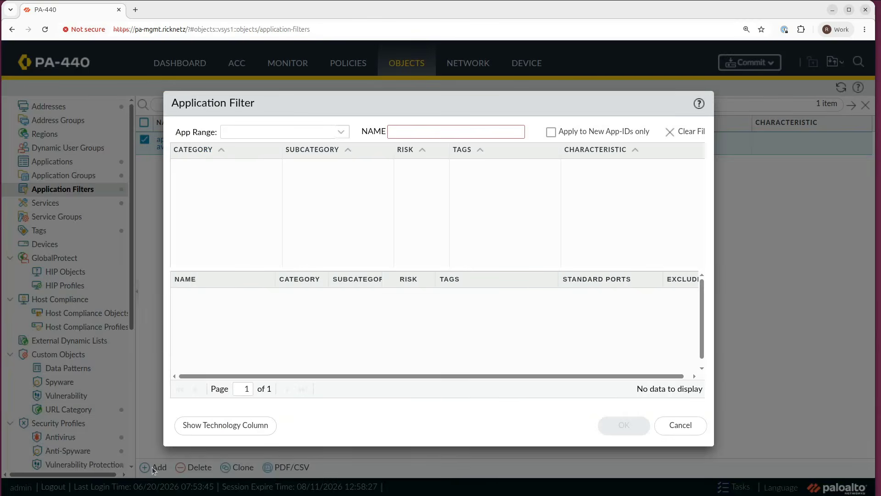
click(454, 130)
text(artificial)
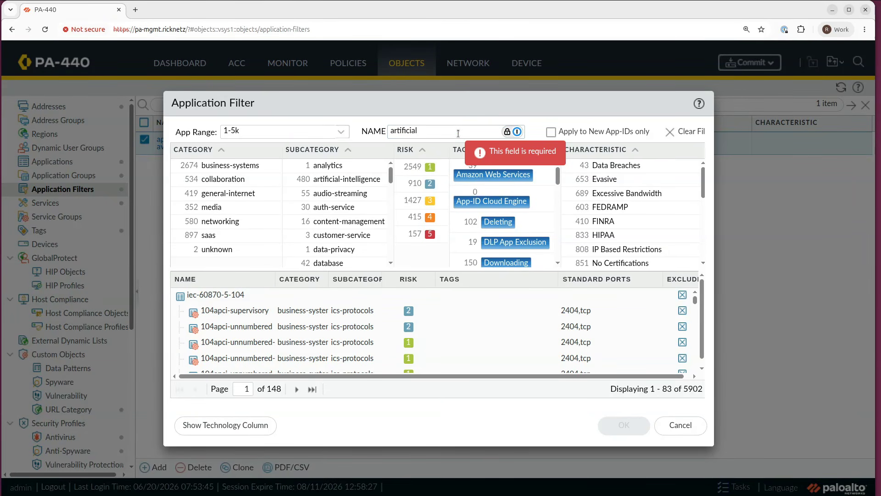
text(-intelligence)
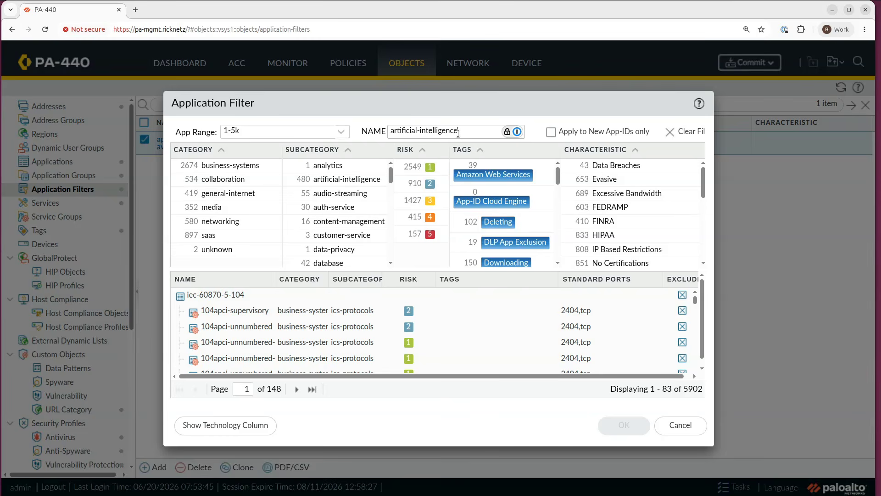
drag(558, 177, 520, 203)
click(518, 200)
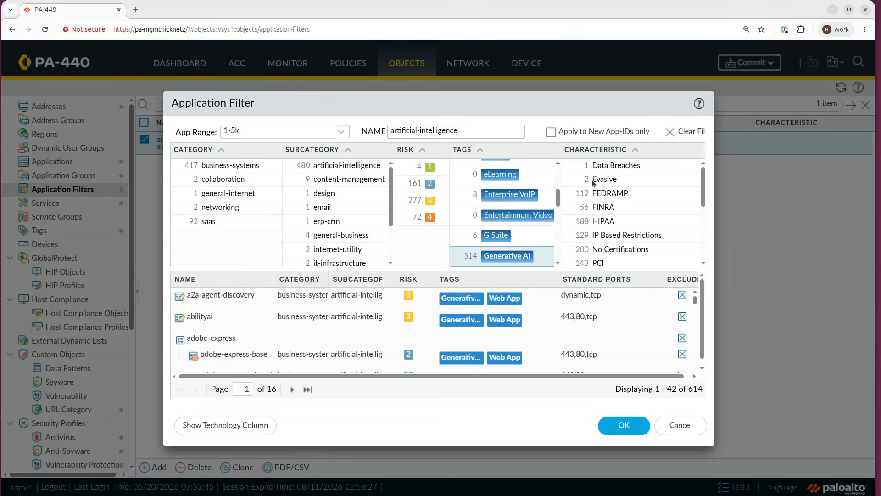
Narrow the artificial-intelligence filter with the Vulnerability characteristic.
drag(700, 190, 702, 219)
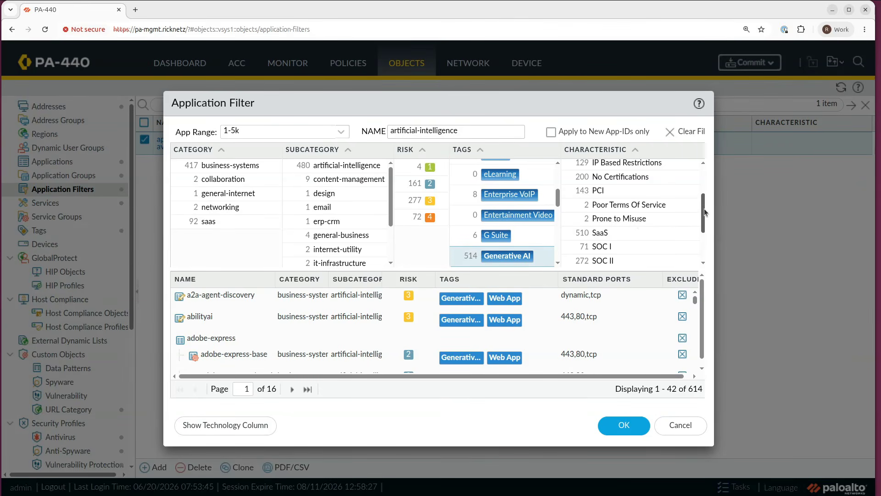
drag(704, 208, 703, 228)
scroll(702, 229, down, 2)
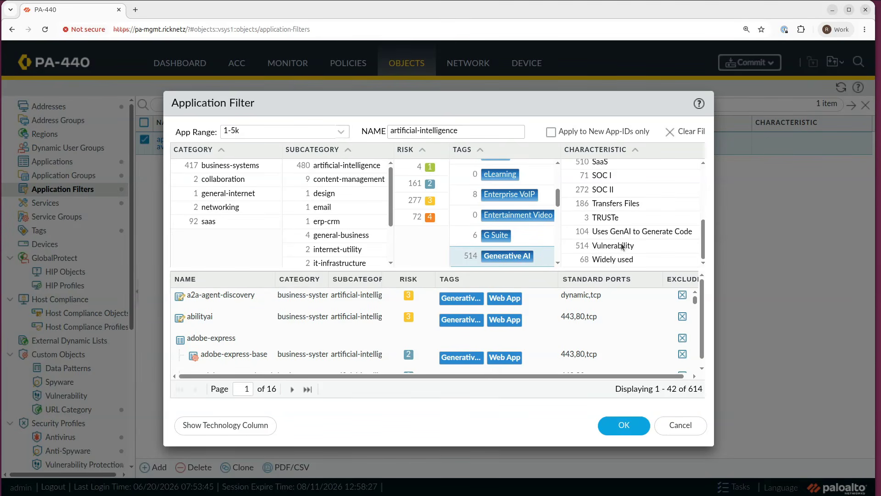
click(640, 246)
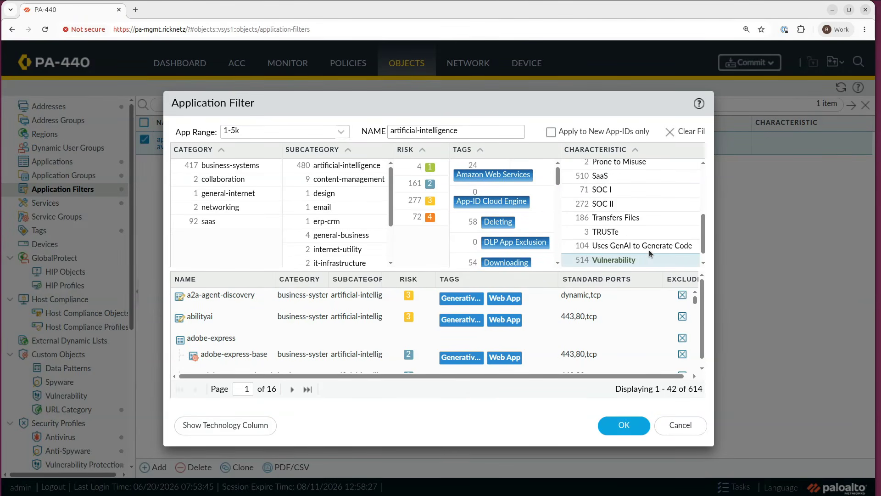
Try narrowing the artificial-intelligence filter further with the SOC II and Transfers Files characteristics.
click(632, 209)
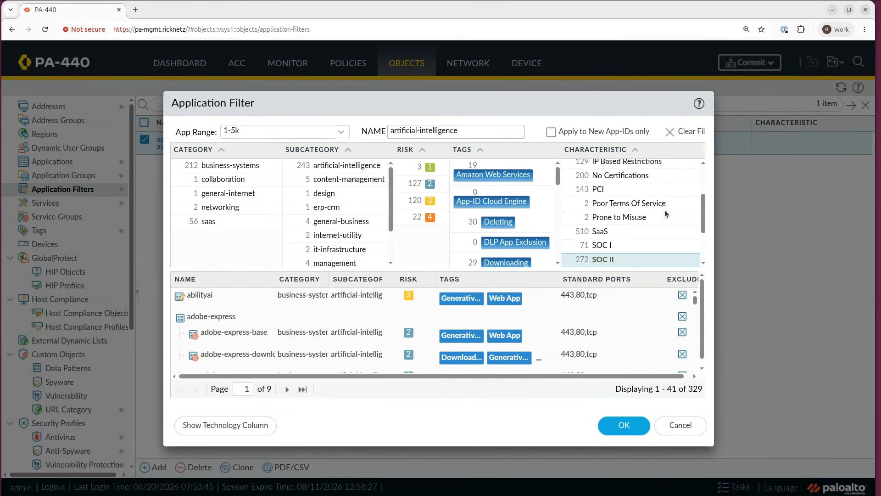
drag(701, 209, 715, 250)
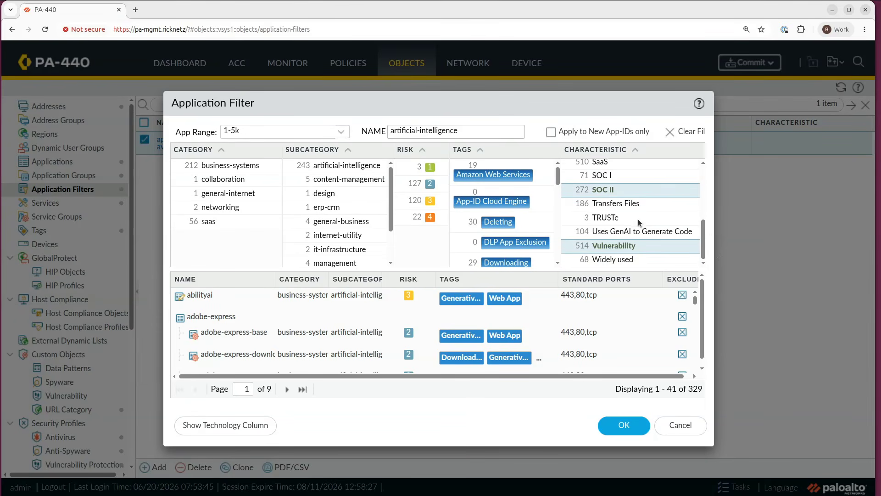
click(617, 207)
Clear the additional characteristics so that only Vulnerability remains selected, and save the artificial-intelligence filter.
scroll(693, 236, down, 3)
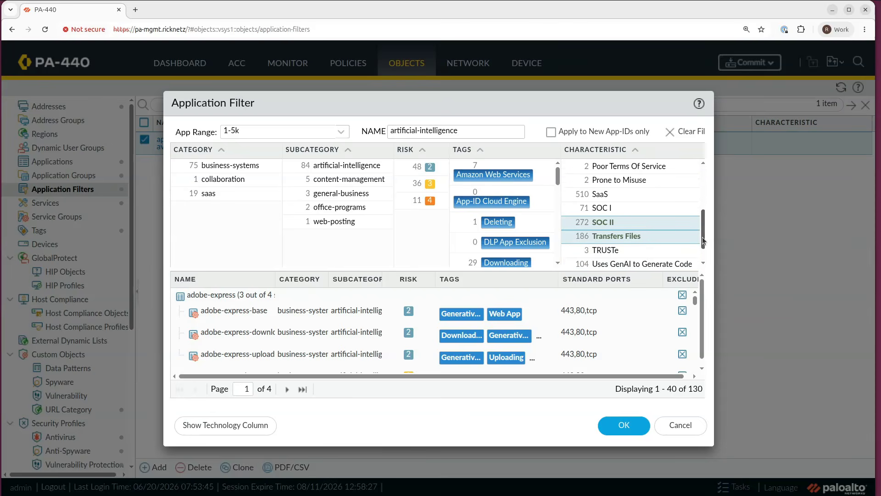
click(640, 216)
drag(703, 220, 705, 241)
click(618, 217)
click(606, 192)
drag(705, 190, 705, 246)
click(619, 204)
click(623, 427)
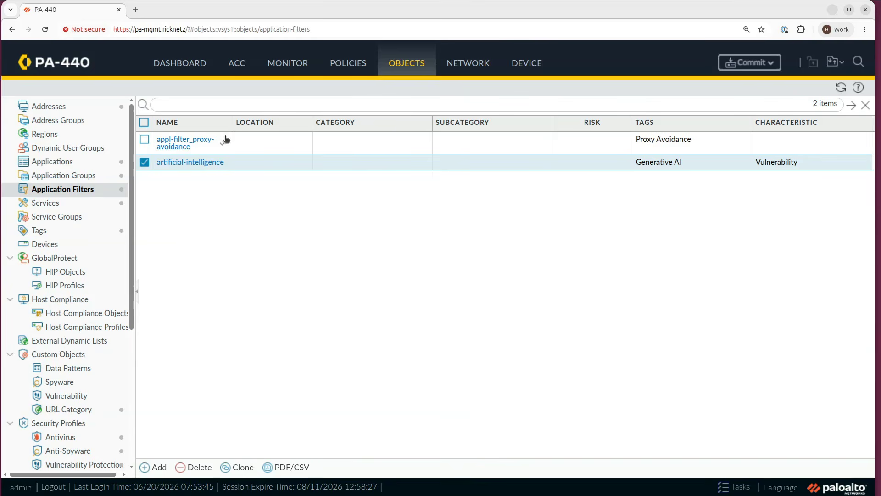
Start a new application group named gen-ai_and_proxy-avoidance.
click(57, 179)
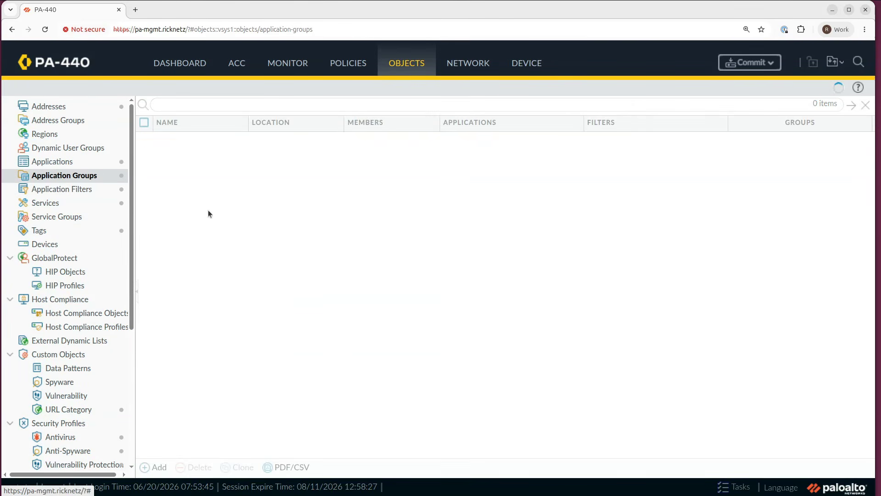
click(154, 467)
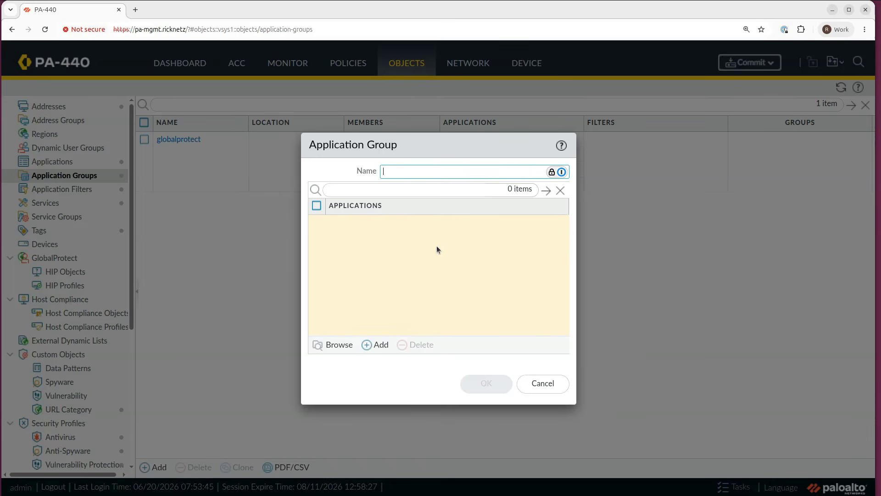
text(gen-ai_and_proxy-avoidance)
Add the application filters appl-filter_proxy-avoidance and artificial-intelligence as members of the application group.
click(371, 344)
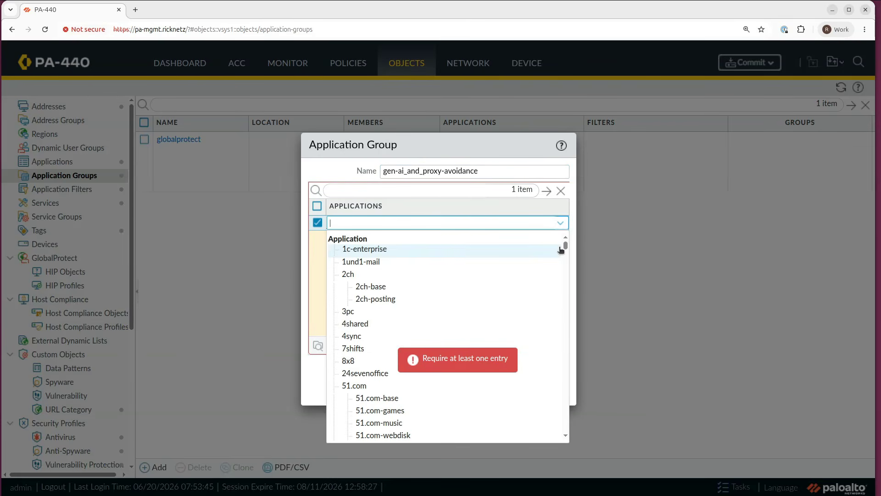
drag(567, 246, 569, 379)
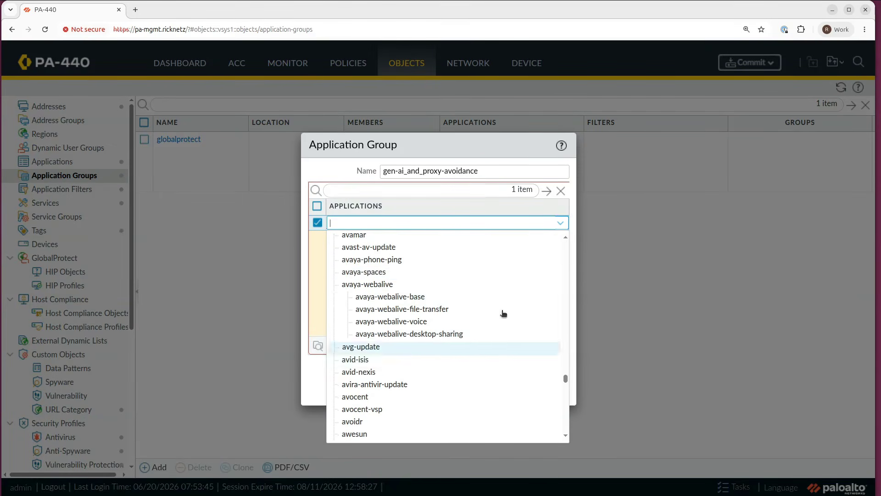
text(oxy-a)
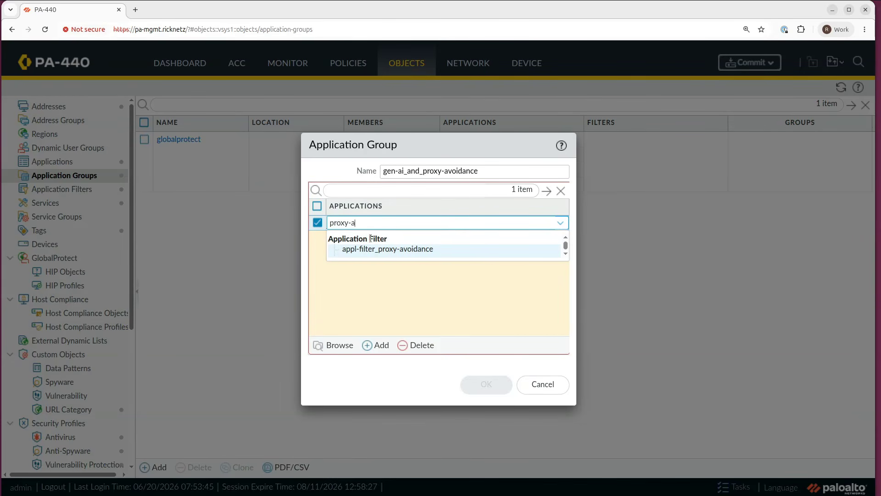
click(409, 251)
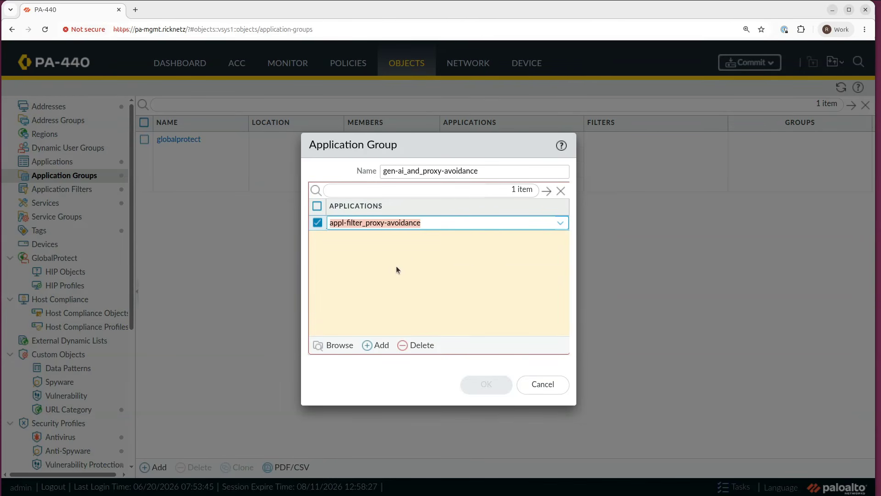
click(374, 345)
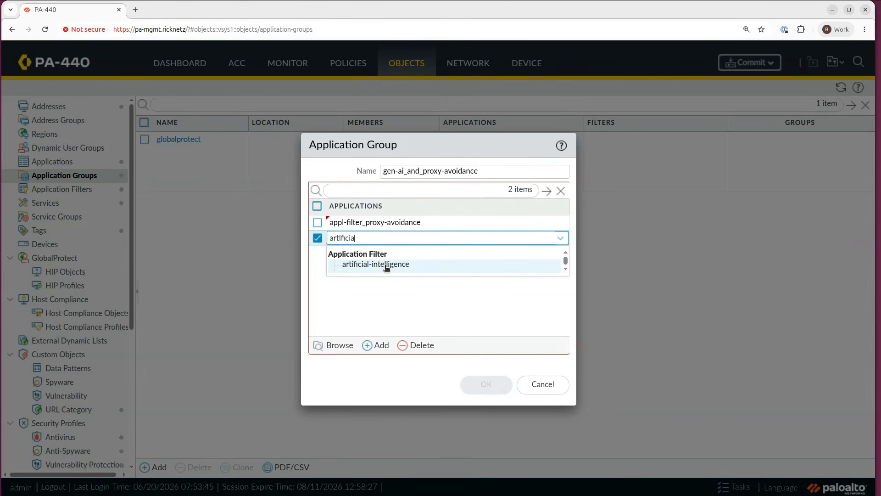
click(384, 264)
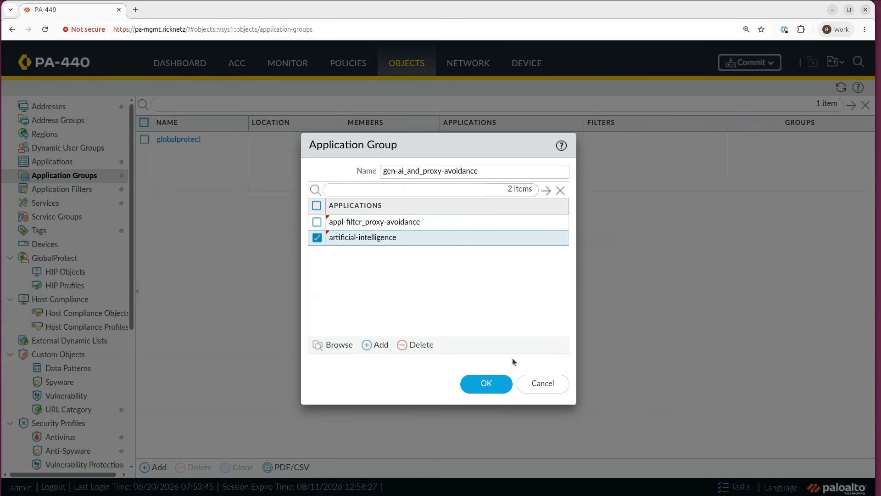
Save the application group and start a new security policy rule named deny-malicious.
click(486, 384)
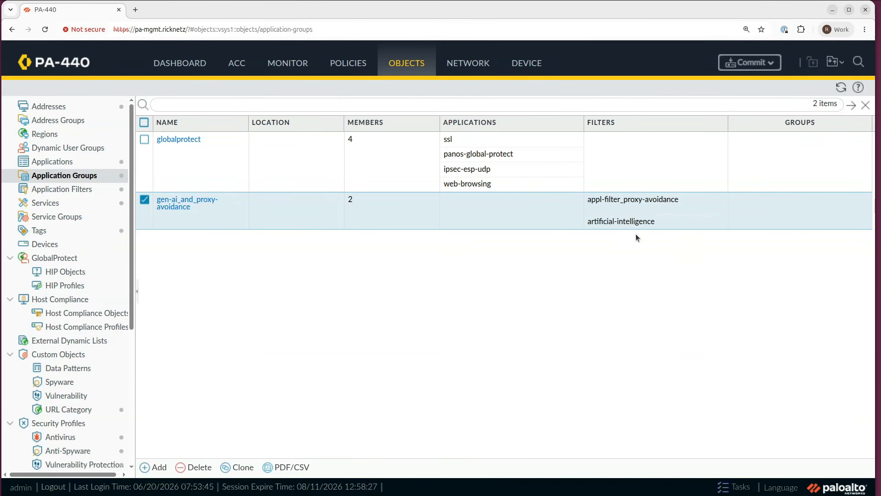
click(355, 64)
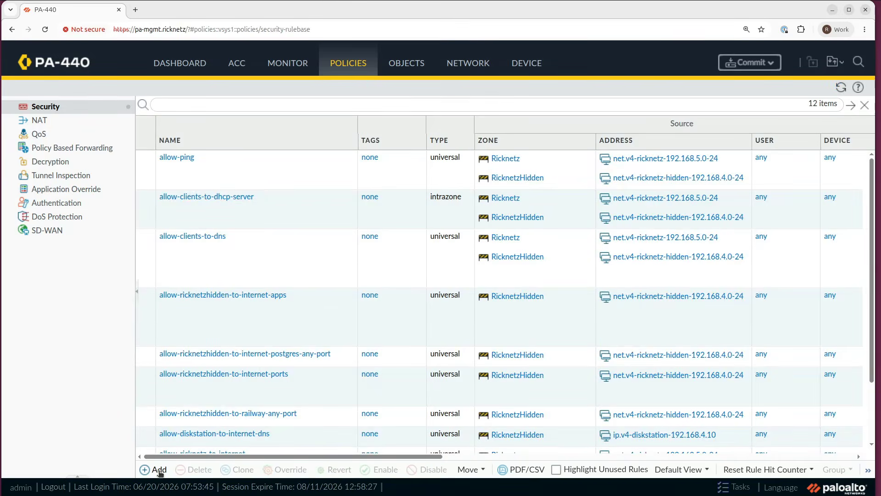
click(159, 470)
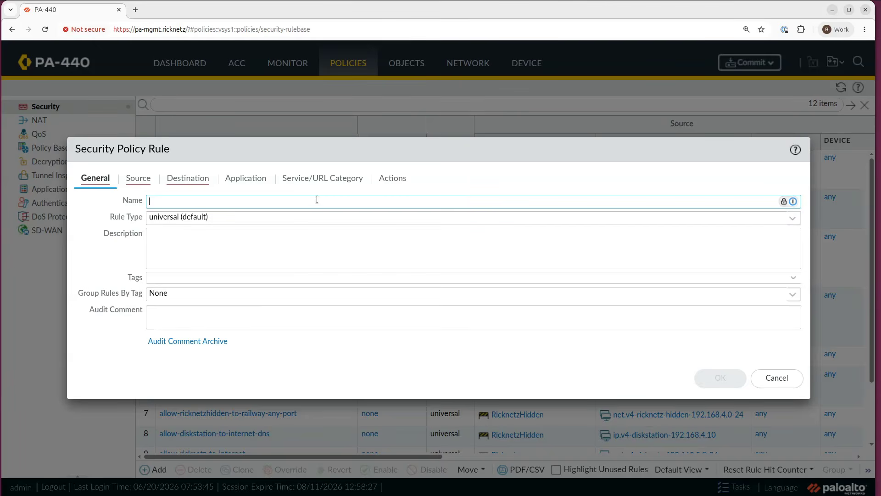
text(deny-mal)
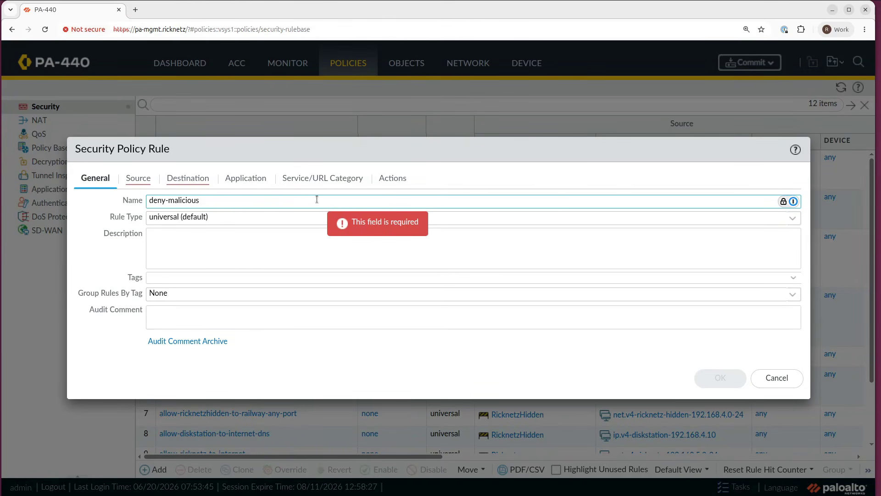
text(icious)
Set the new rule's source zone and destination zone to any.
click(136, 180)
click(82, 202)
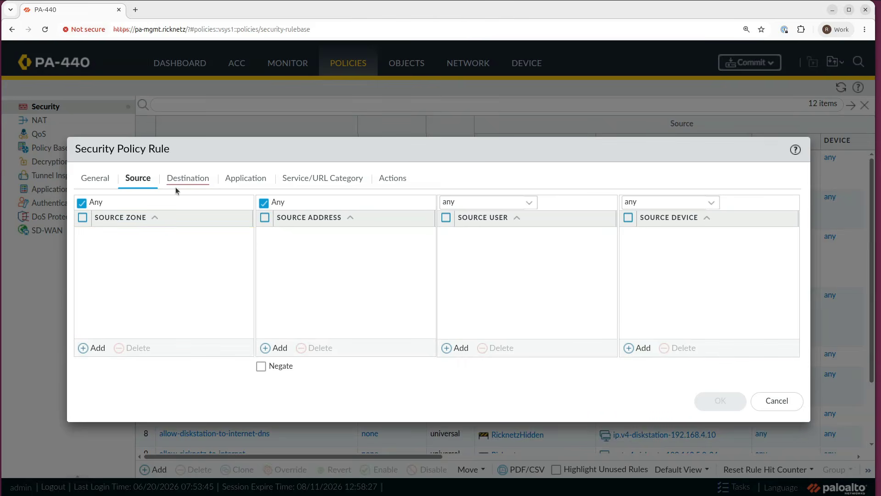
click(187, 179)
click(166, 203)
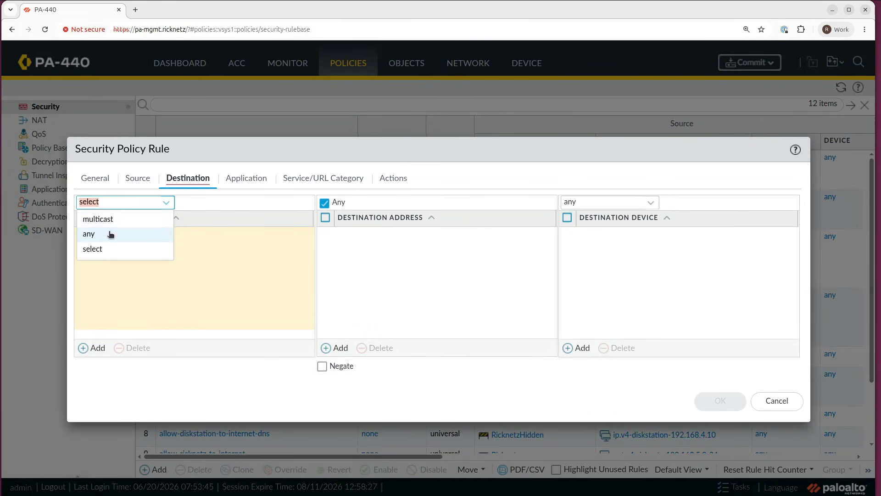
click(112, 233)
Add the application group gen-ai_and_proxy-avoidance to the applications the rule matches.
click(248, 179)
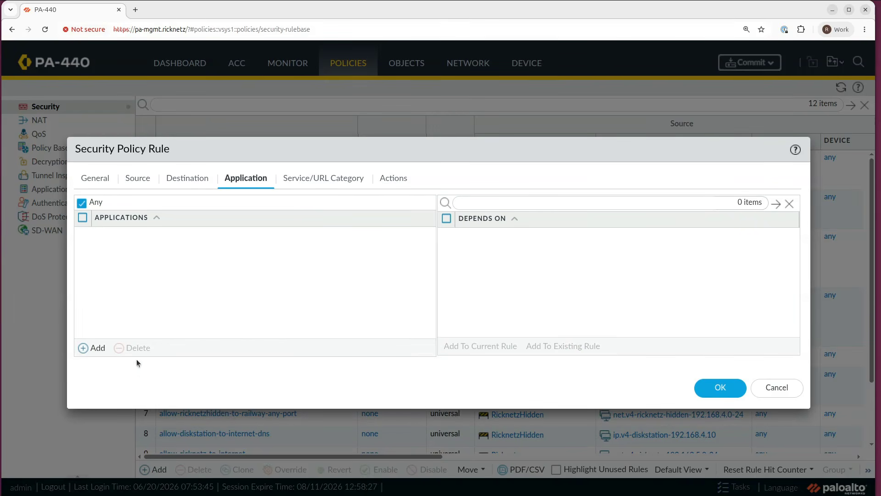
click(91, 349)
text(proxy)
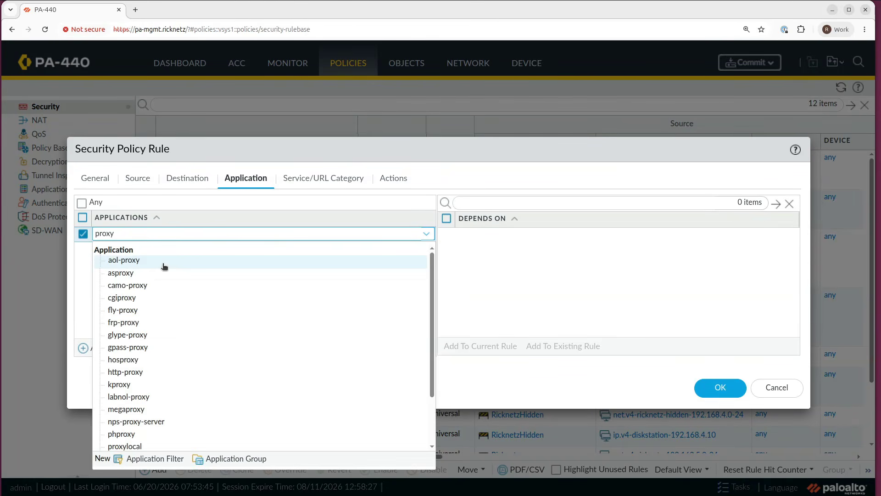
drag(431, 280, 437, 389)
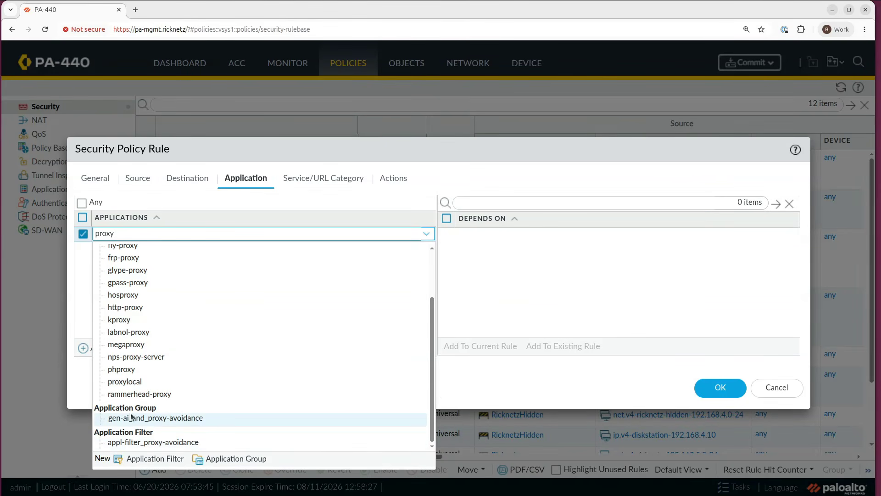
click(197, 418)
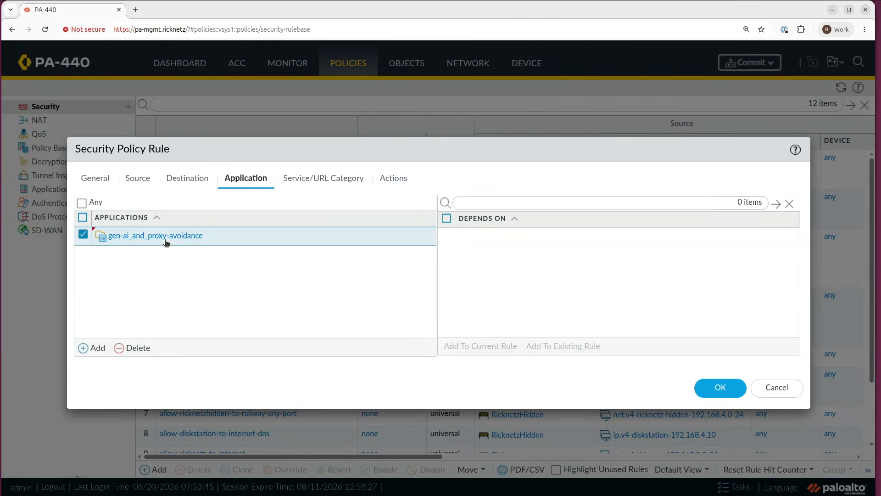
Set the rule's source zone to trust and its destination zone to untrust.
click(96, 179)
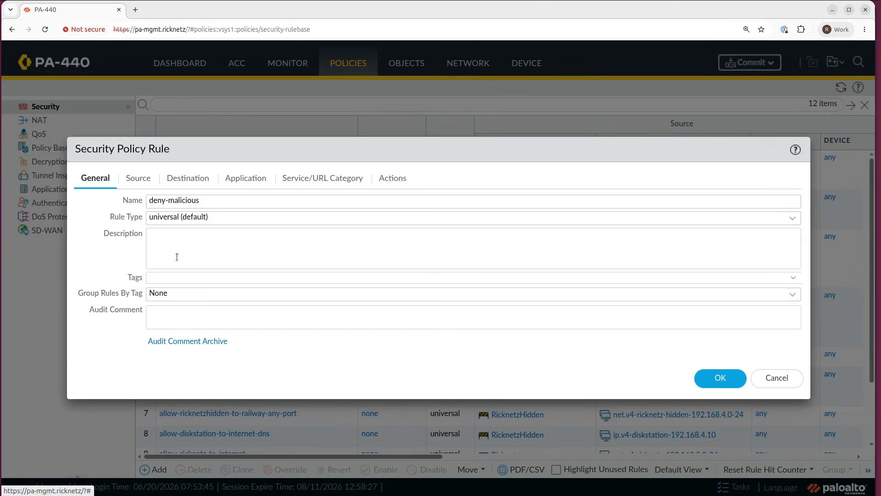
click(146, 182)
click(97, 343)
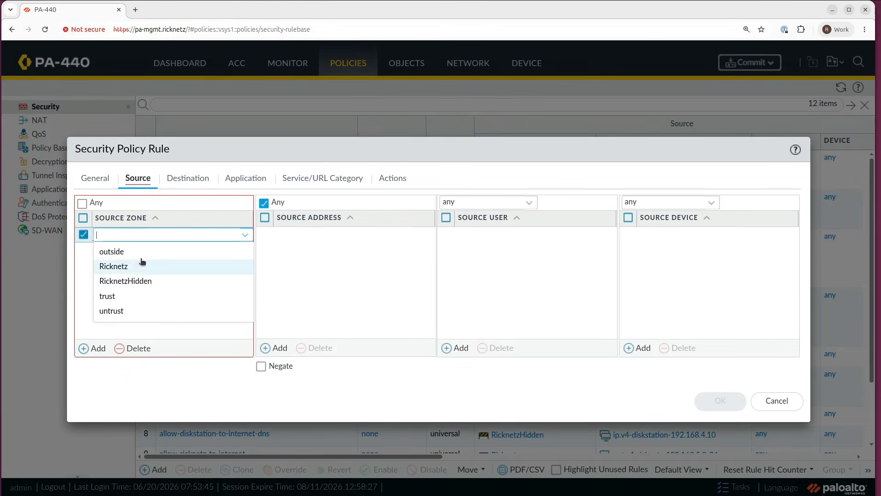
click(123, 294)
click(200, 182)
click(95, 348)
click(127, 297)
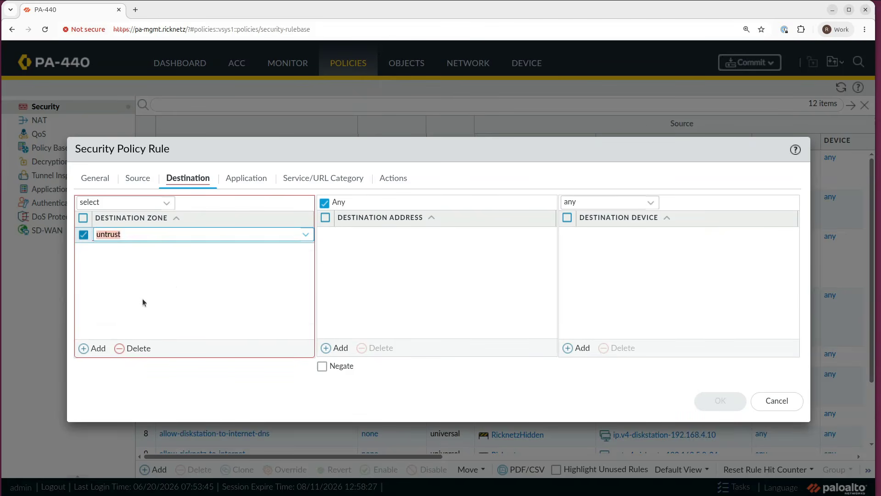
click(248, 178)
click(90, 180)
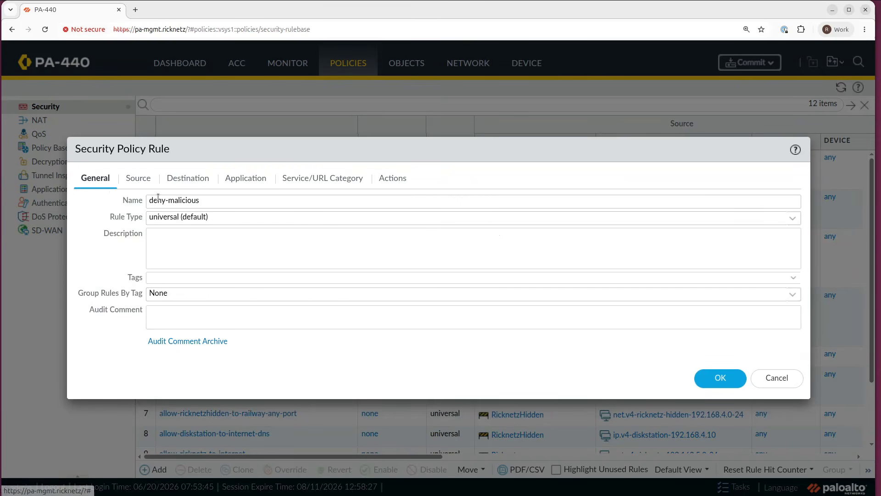
click(257, 178)
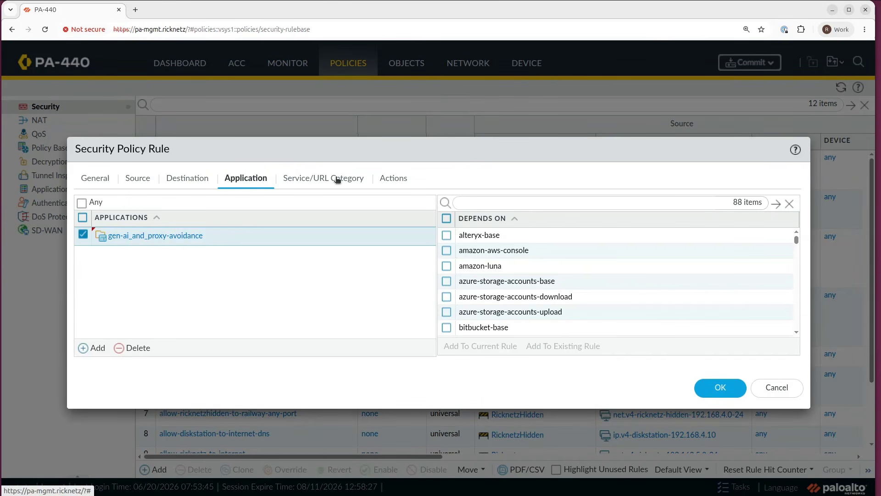
Set the rule's service to application-default.
click(339, 181)
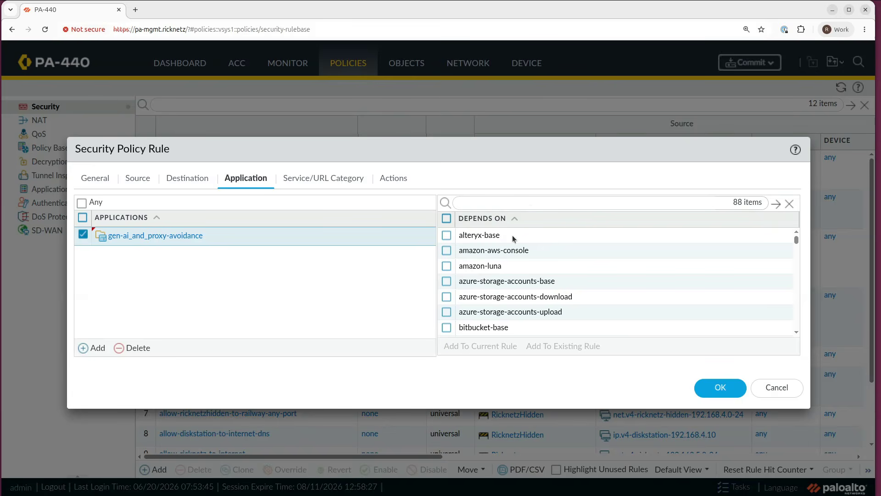
click(92, 349)
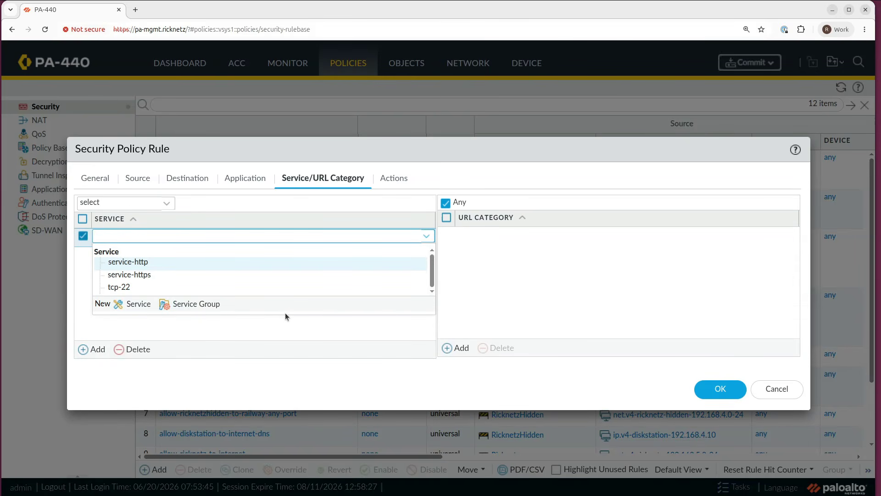
click(272, 334)
click(394, 179)
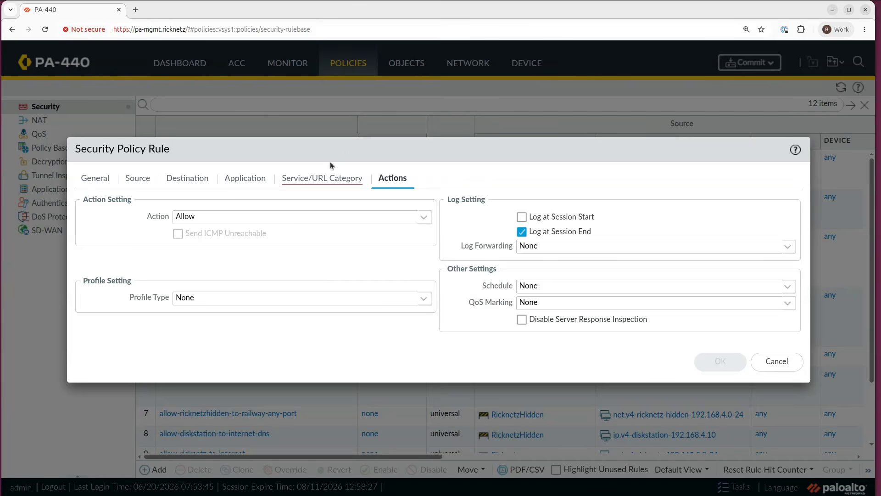
click(326, 178)
click(166, 203)
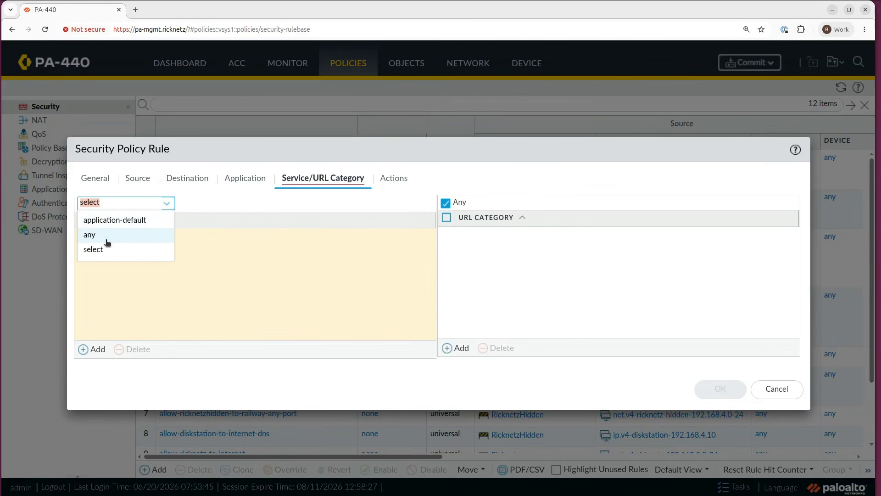
click(107, 220)
Set the rule's action to Deny and save the rule.
click(396, 178)
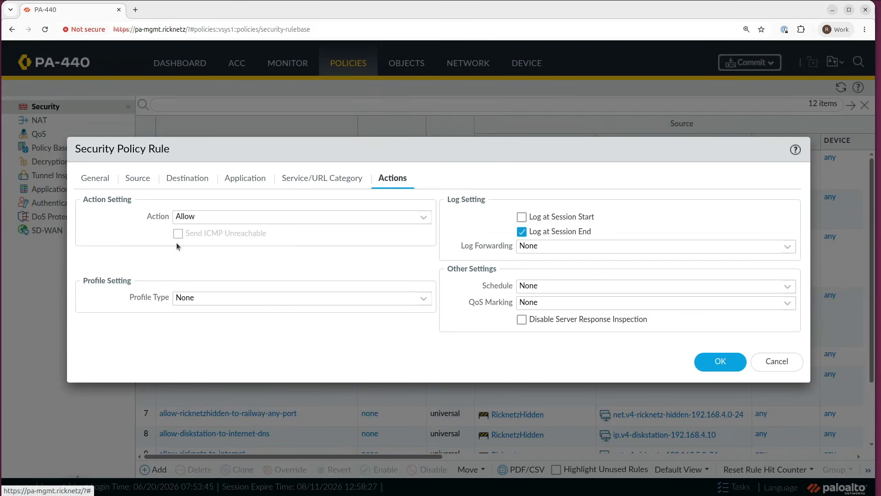
click(423, 217)
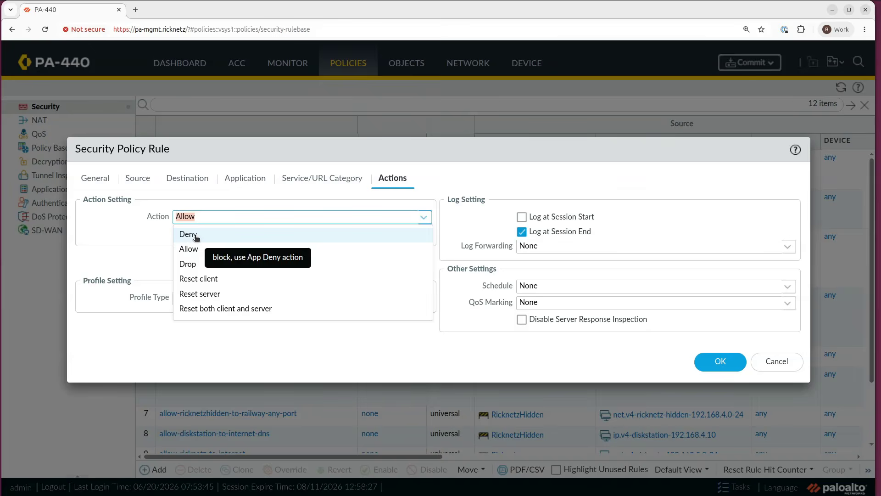
click(196, 235)
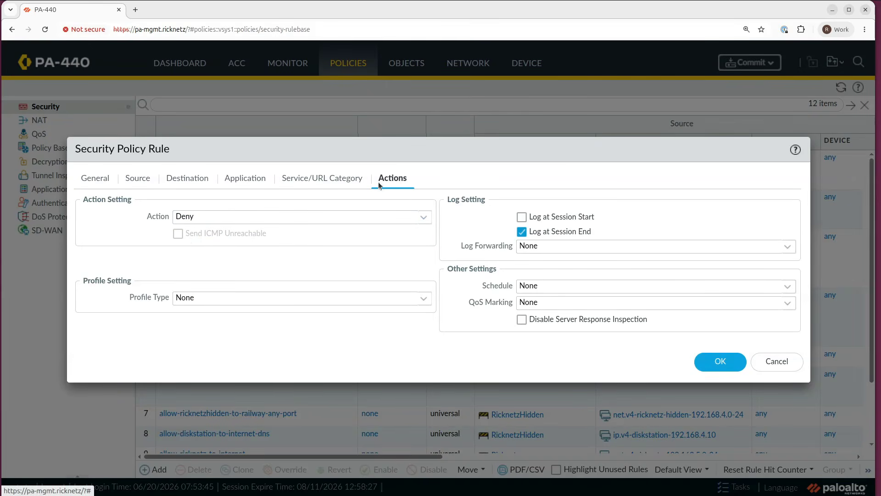
click(723, 362)
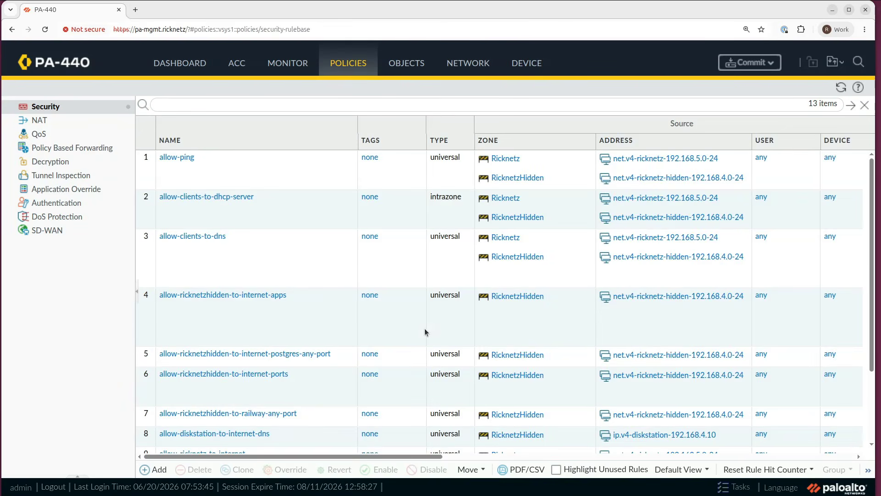
Inspect the application group used in the deny-malicious rule and show its member filter appl-filter_proxy-avoidance.
drag(872, 207, 874, 307)
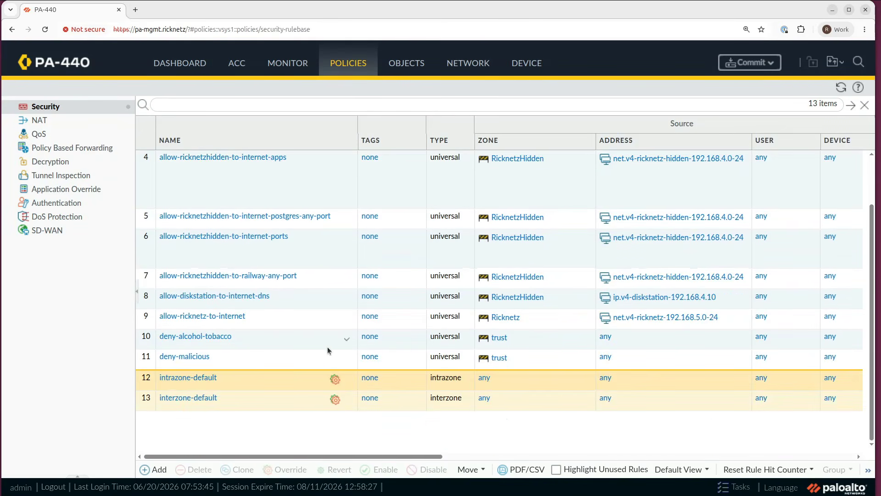
click(249, 359)
drag(307, 455, 679, 459)
click(404, 360)
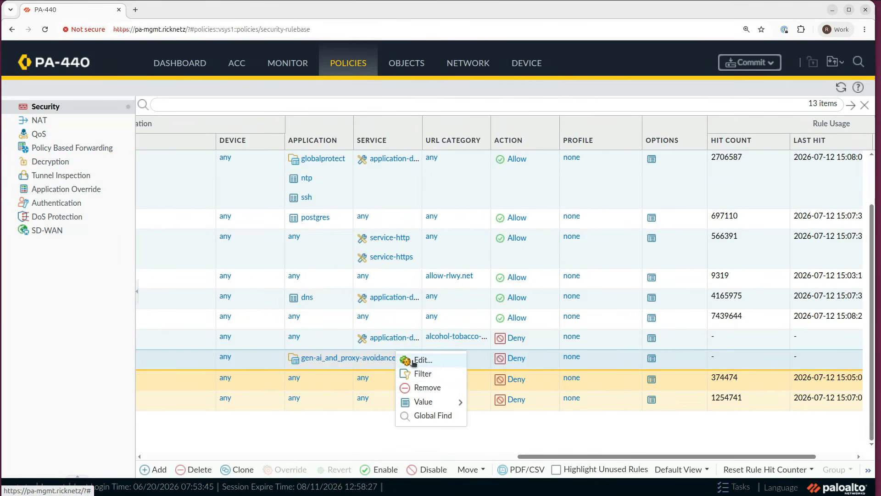
mouse_move(427, 402)
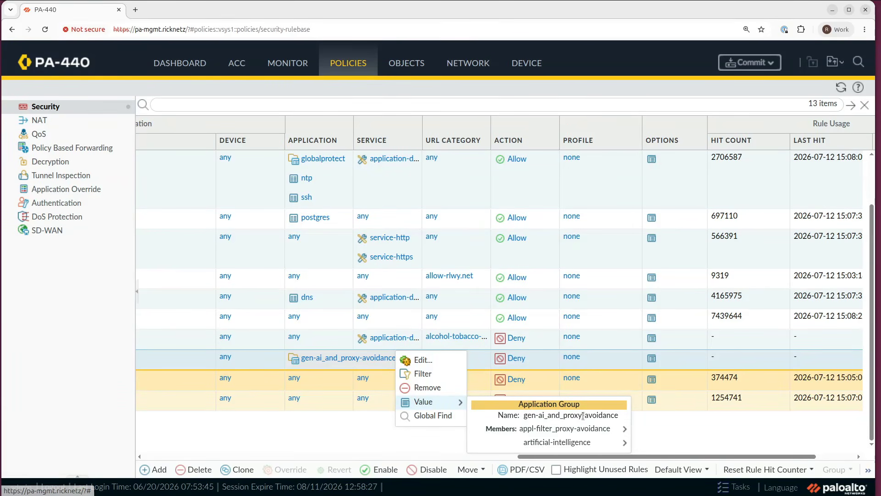
mouse_move(585, 431)
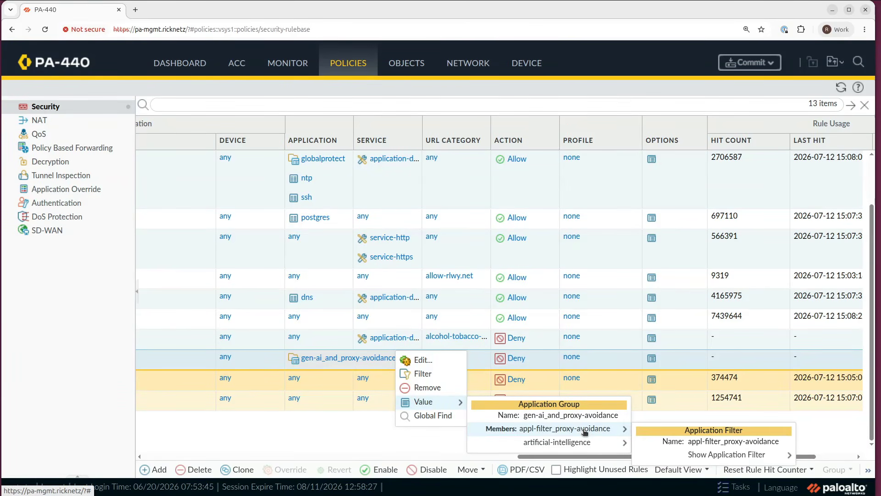
click(740, 455)
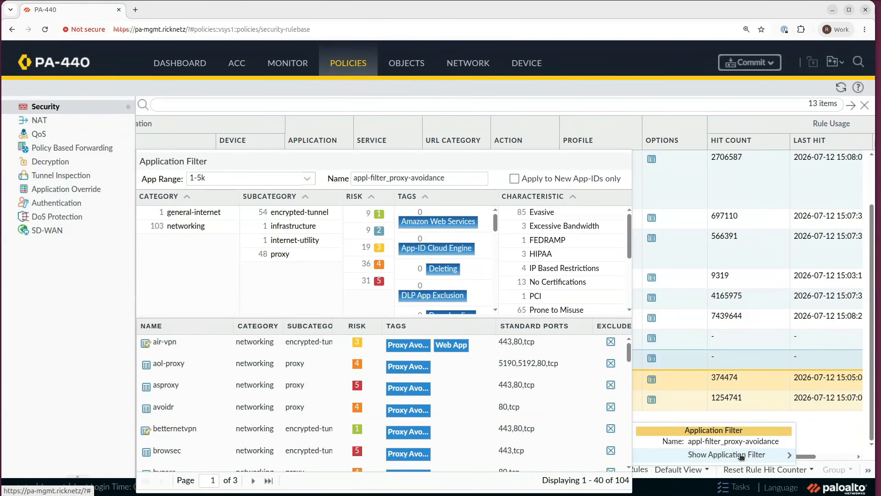
Look through the applications covered by appl-filter_proxy-avoidance, including the last page, and return to the rule names.
scroll(220, 402, down, 5)
scroll(223, 403, down, 3)
scroll(223, 402, down, 5)
scroll(223, 403, down, 6)
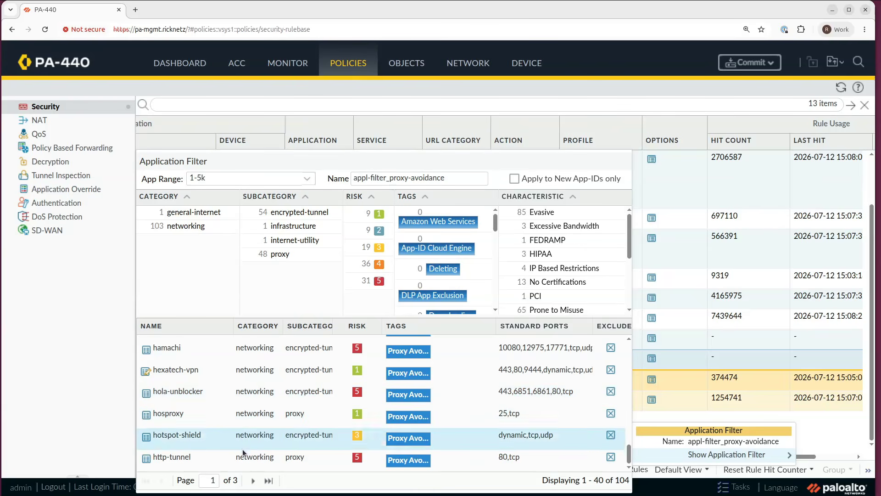
click(268, 479)
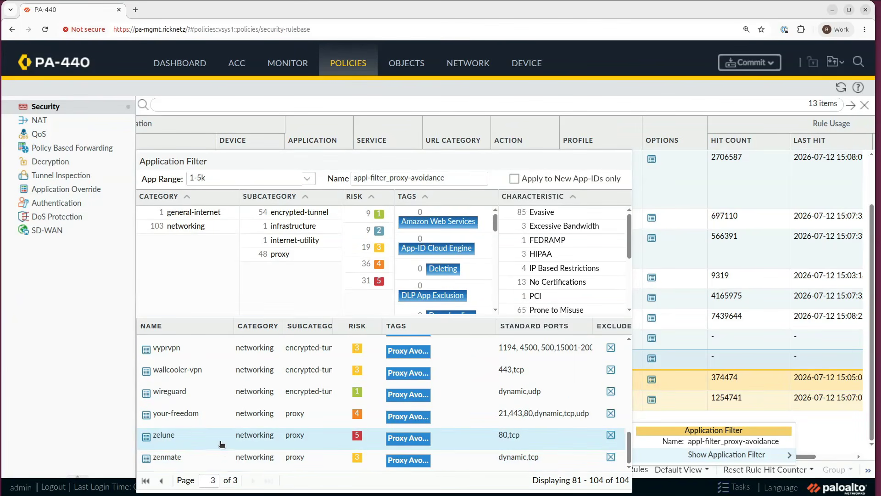
scroll(221, 443, up, 3)
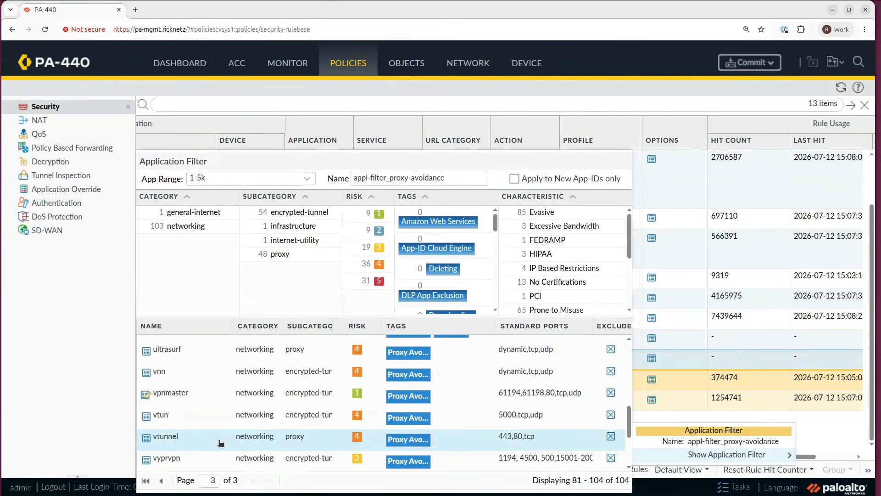
scroll(221, 443, up, 5)
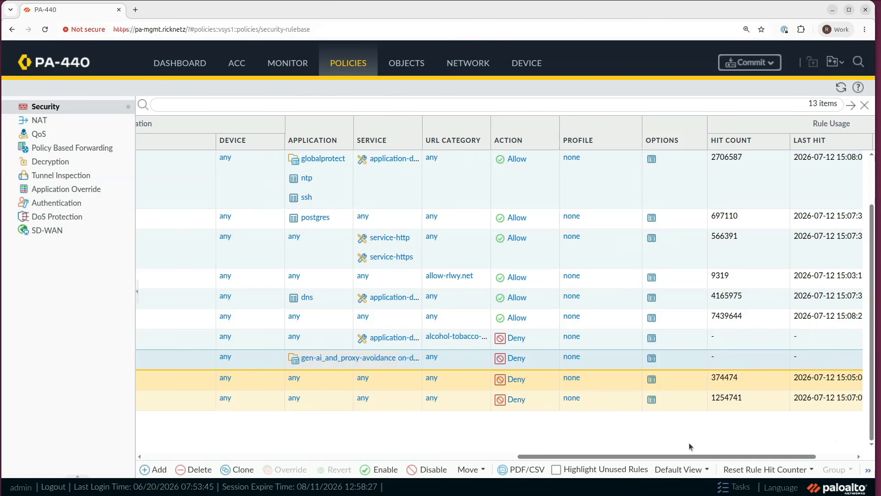
drag(664, 454, 288, 461)
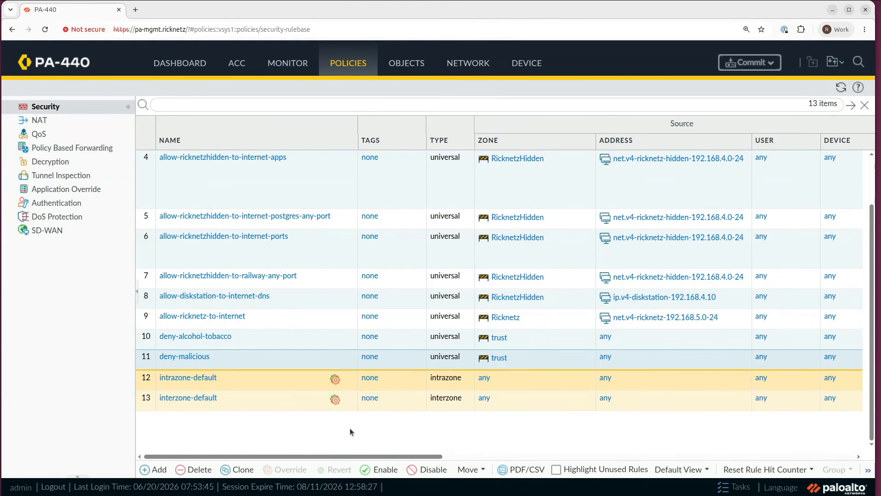